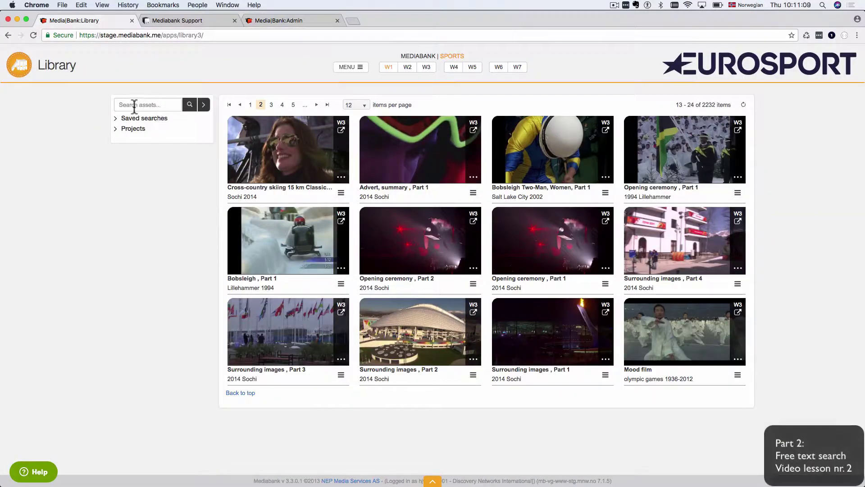
Step: Search the library assets for "sochi"
left_click(134, 107)
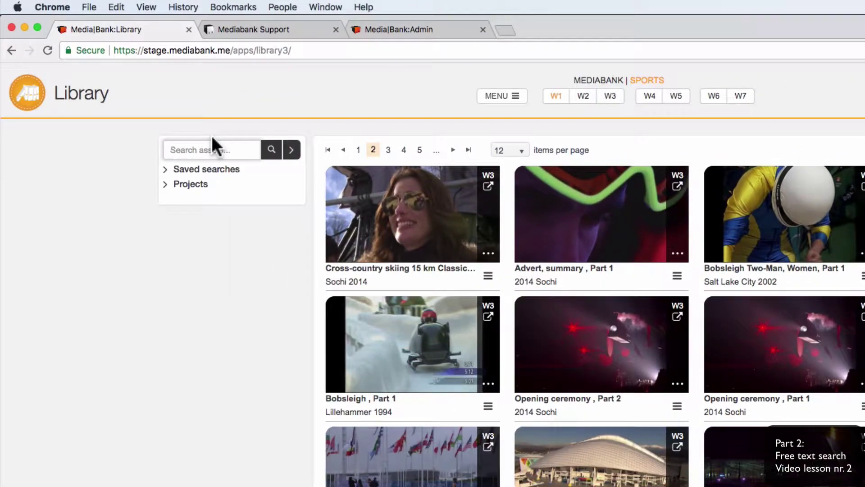
type("sochi")
key("Return")
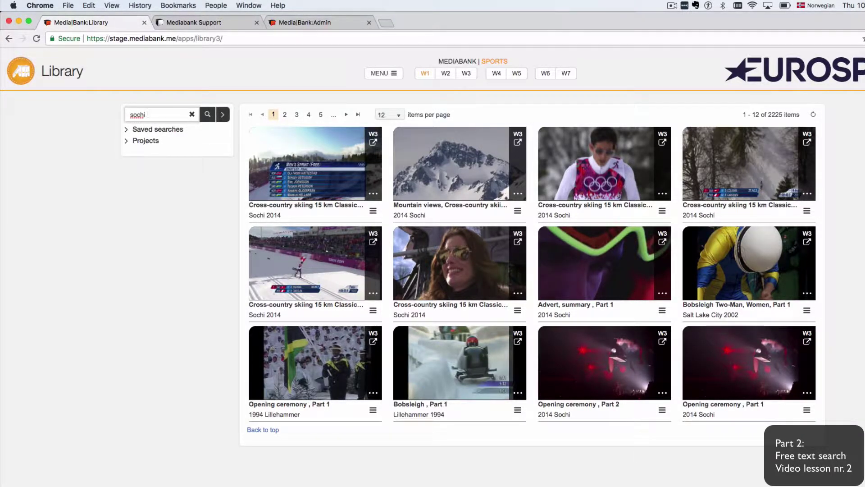
Step: Narrow the free text search by adding the word "cross" and then "15km" to "sochi"
type("cross")
key("Return")
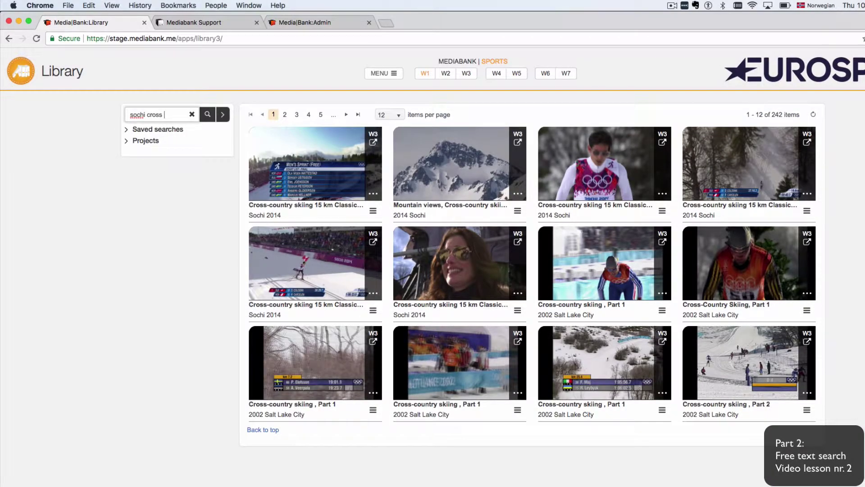
type("15km")
key("Return")
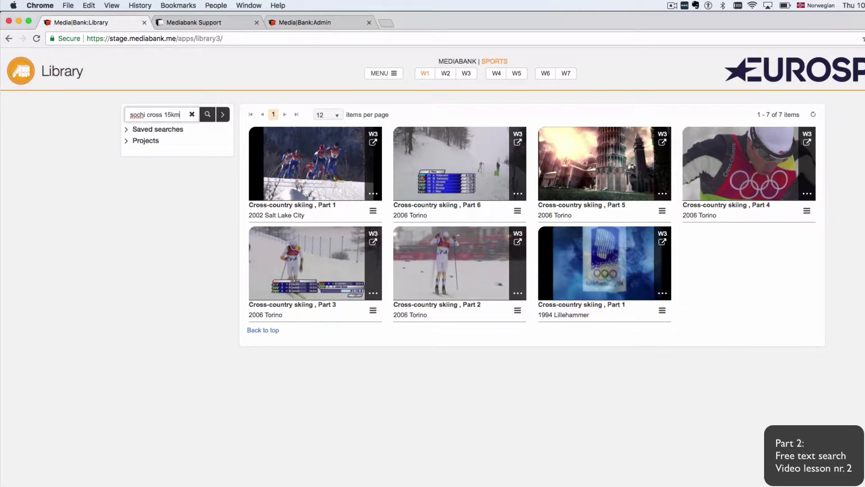
Step: Replace the search text with the exact phrase "2006" in quotation marks and run the search
key("super+BackSpace")
type("\"2006")
key("Return")
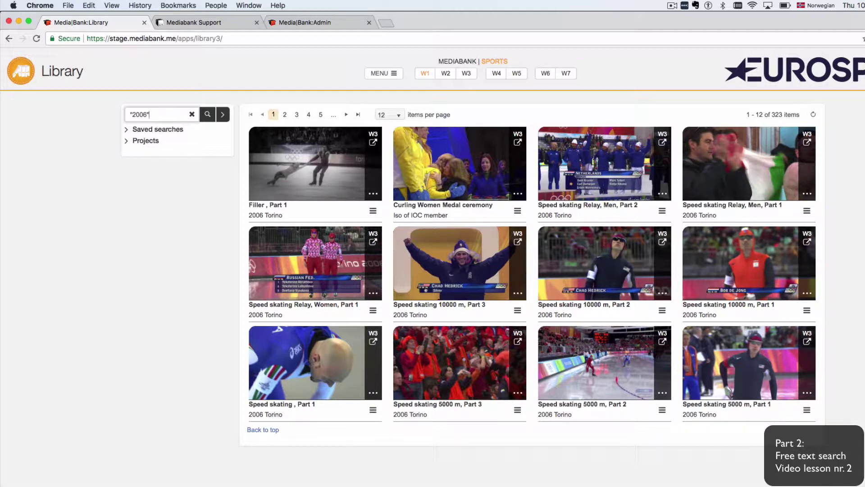
Step: Remove the quoted year from the search and reset the library to all assets
key("BackSpace")
key("BackSpace")
key("BackSpace")
key("BackSpace")
key("BackSpace")
key("BackSpace")
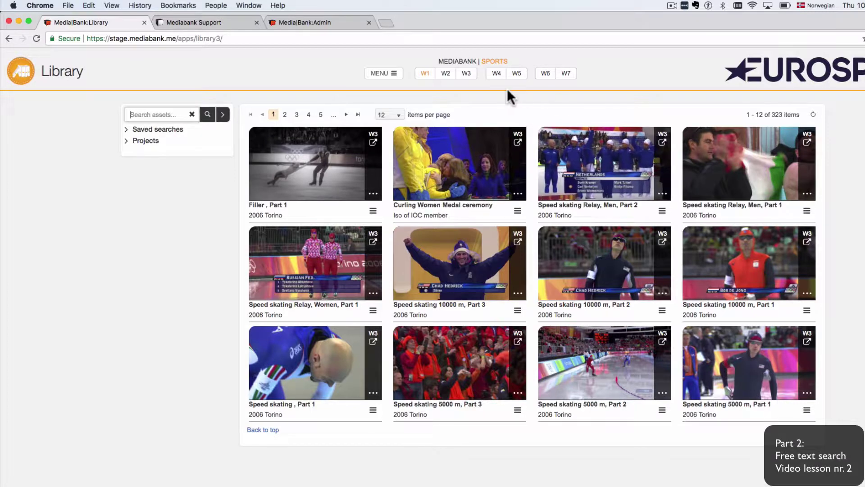
left_click(193, 115)
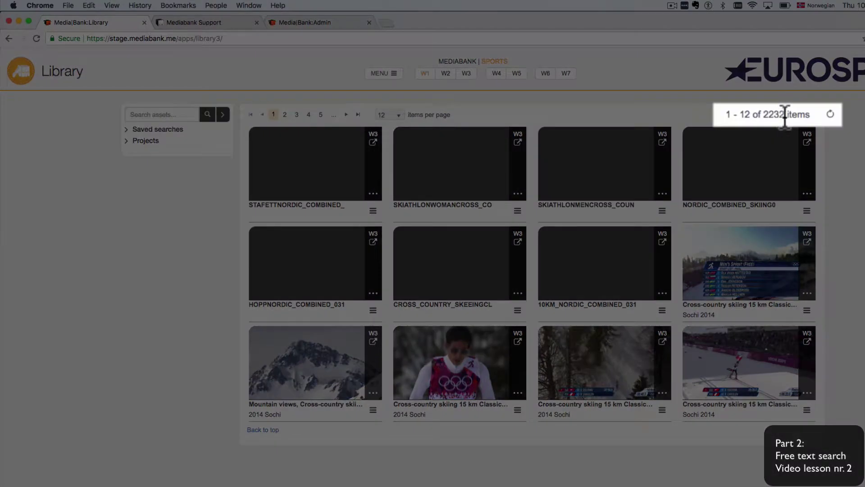
Step: Run a wildcard search for "soch*" and add another asterisk in front of the term
left_click(157, 114)
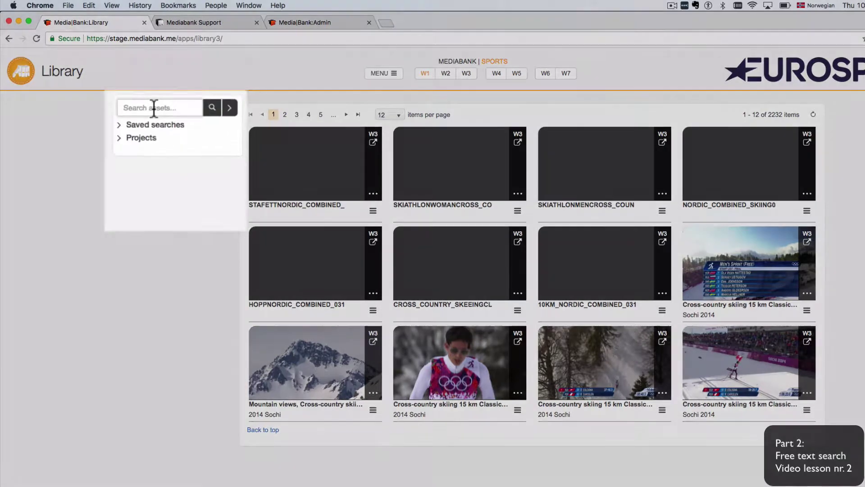
type("soch*")
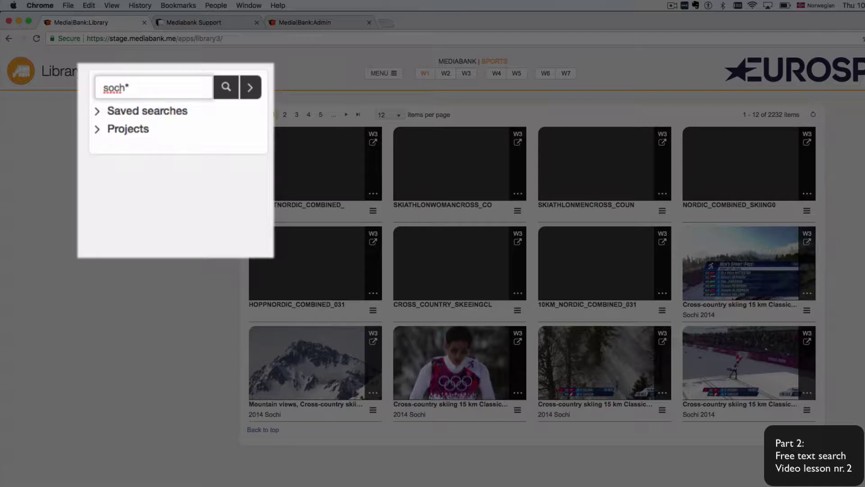
key("Return")
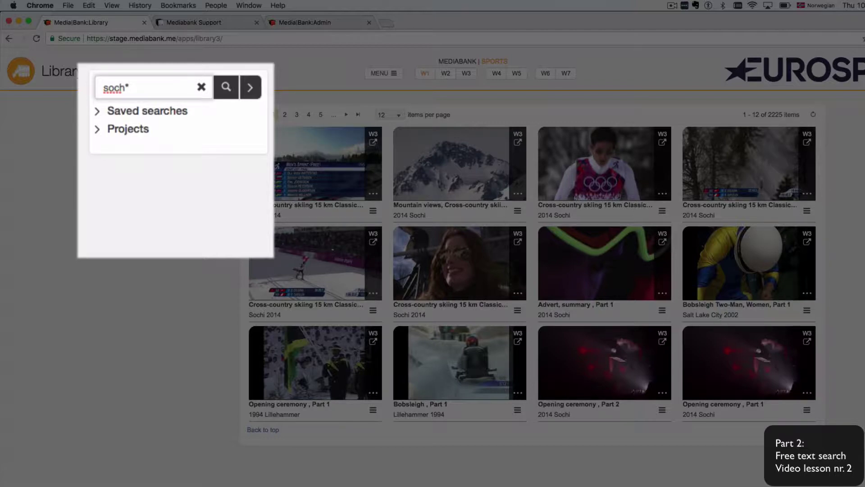
left_click(103, 87)
type("*")
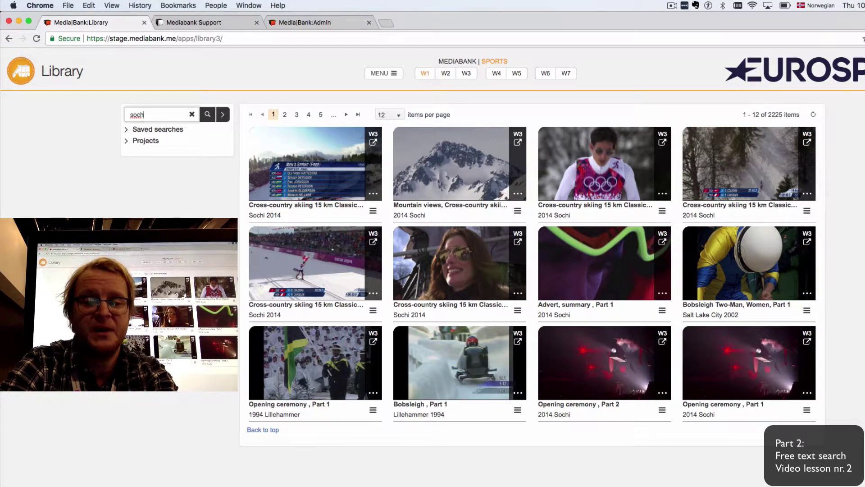
Step: Delete the wildcard search text and reset the search so the whole library is listed
key("BackSpace")
key("BackSpace")
key("BackSpace")
key("BackSpace")
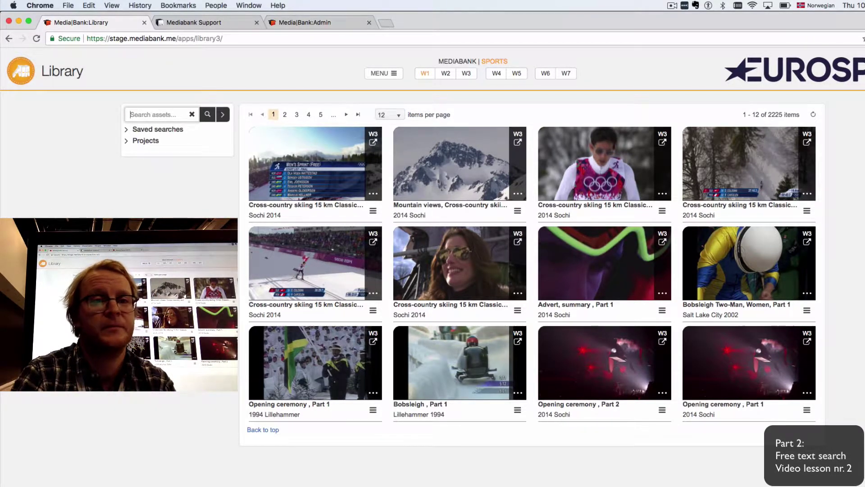
left_click(192, 115)
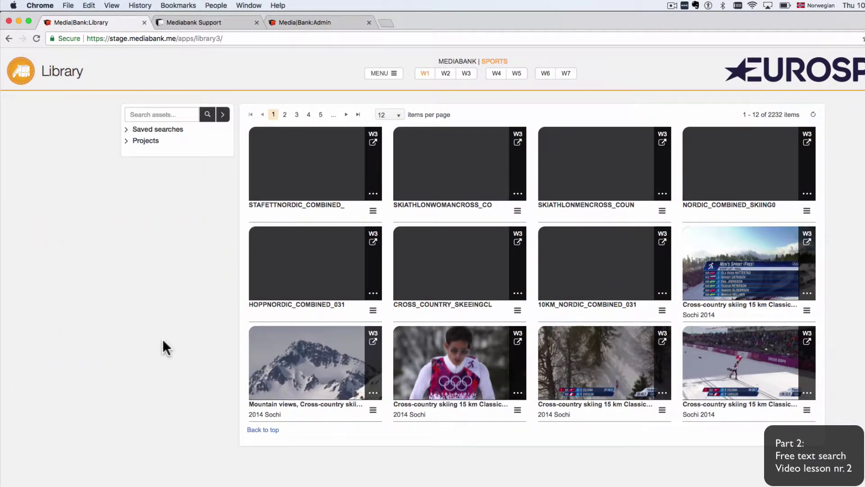
Step: Search the library for "mountain", then clear the search
left_click(143, 115)
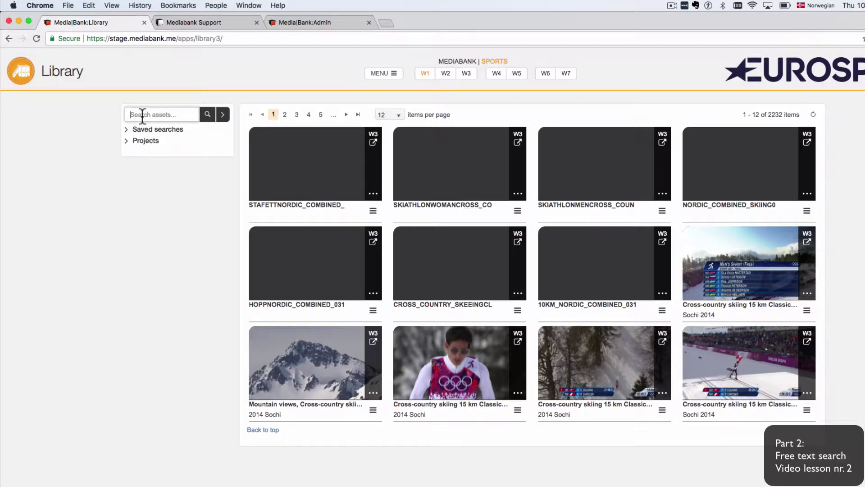
type("mountain")
key("Return")
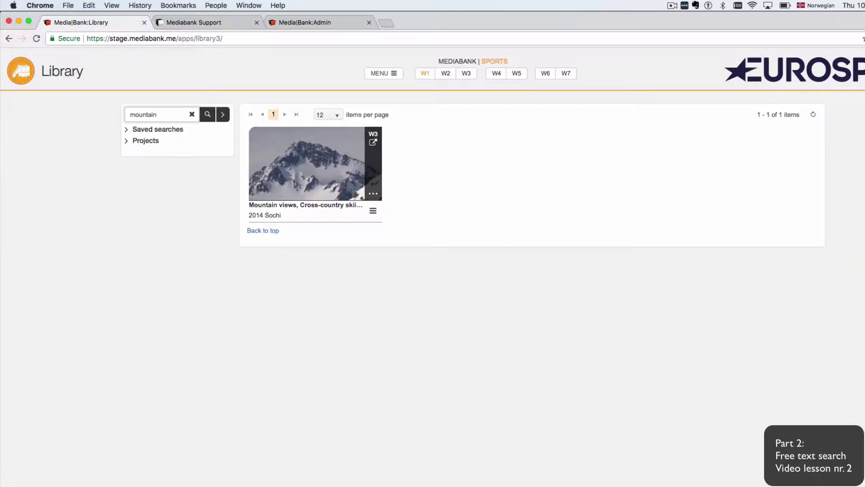
key("alt+BackSpace")
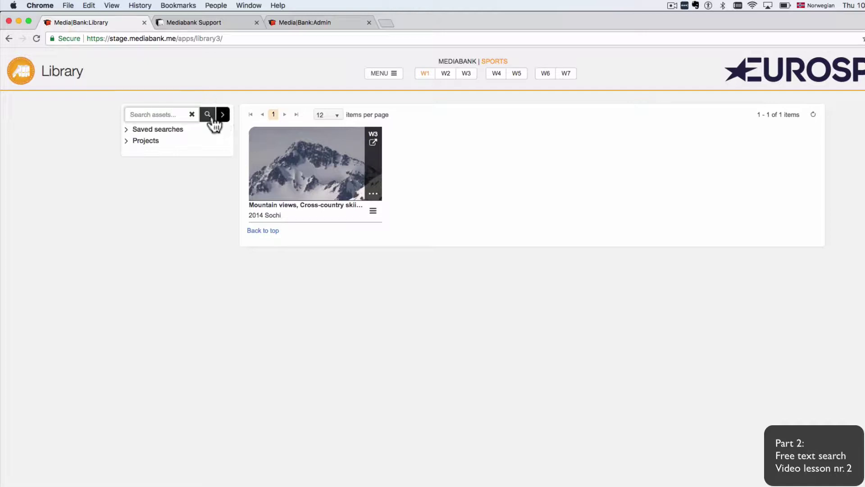
left_click(192, 114)
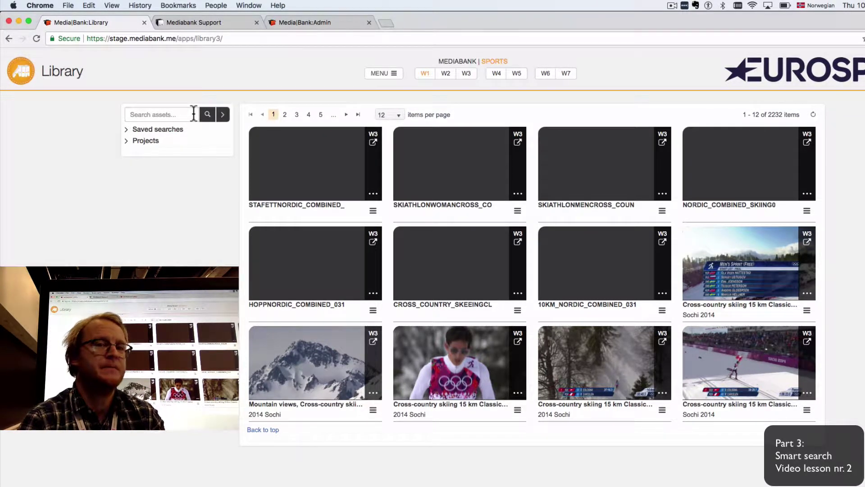
Step: Expand the saved searches and view them in the W2 and W3 layouts before returning to W1
left_click(128, 130)
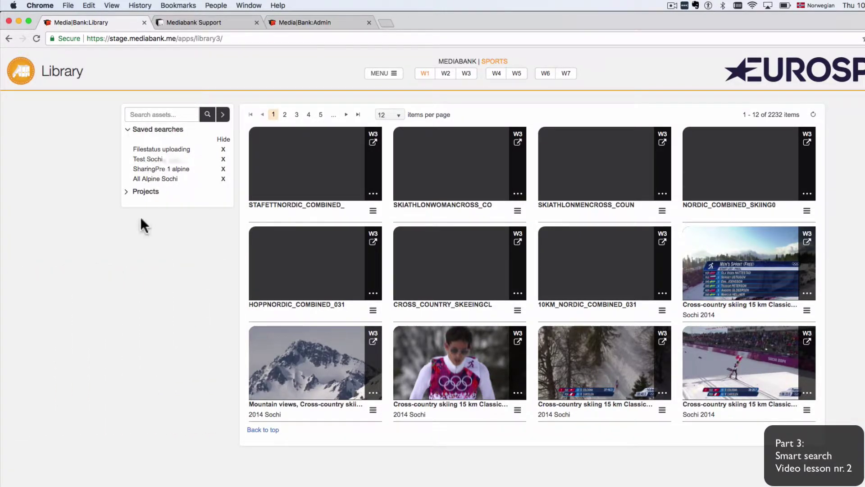
left_click(449, 78)
left_click(465, 76)
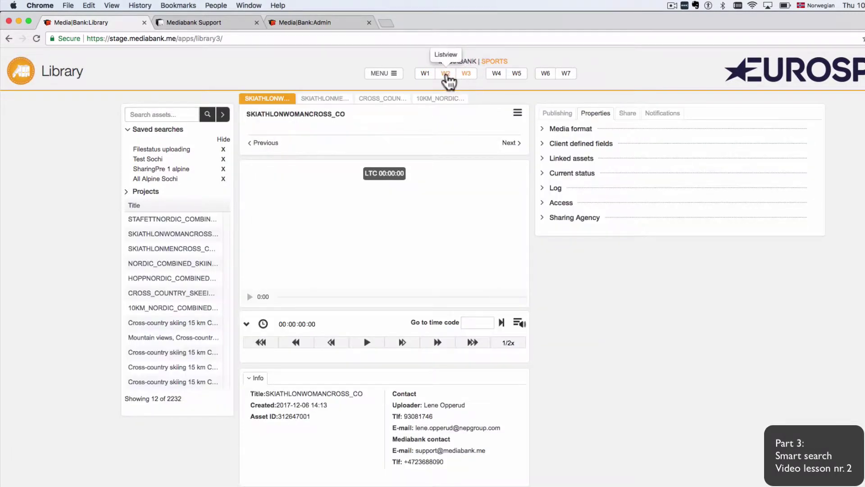
left_click(445, 76)
left_click(423, 76)
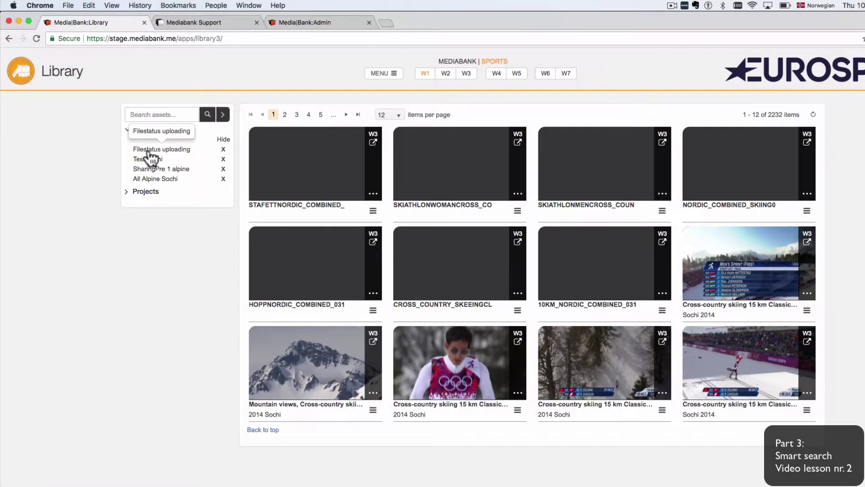
Step: Run the saved search Filestatus uploading and examine its rules and options in the expanded smart search form
left_click(150, 162)
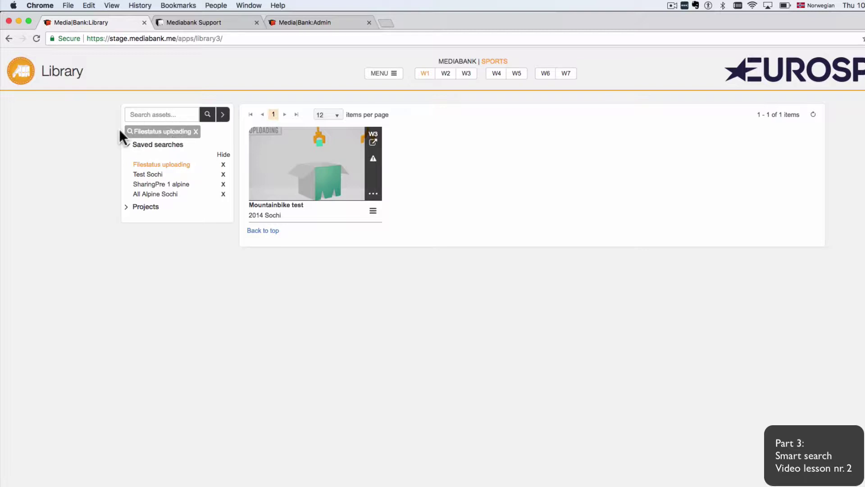
left_click(223, 115)
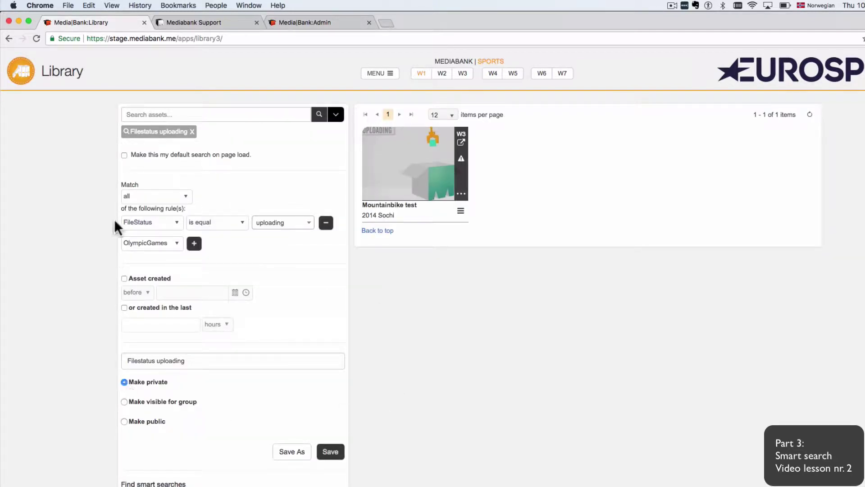
scroll(95, 321, "down", 3)
scroll(95, 321, "down", 2)
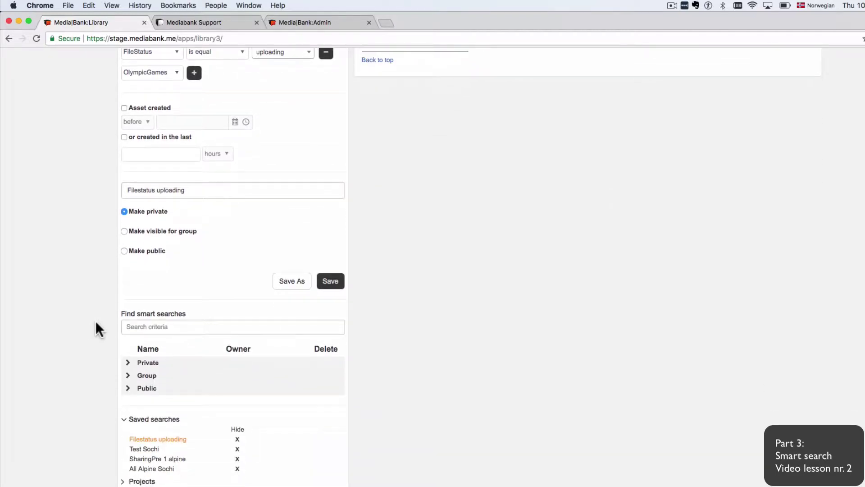
scroll(95, 321, "up", 4)
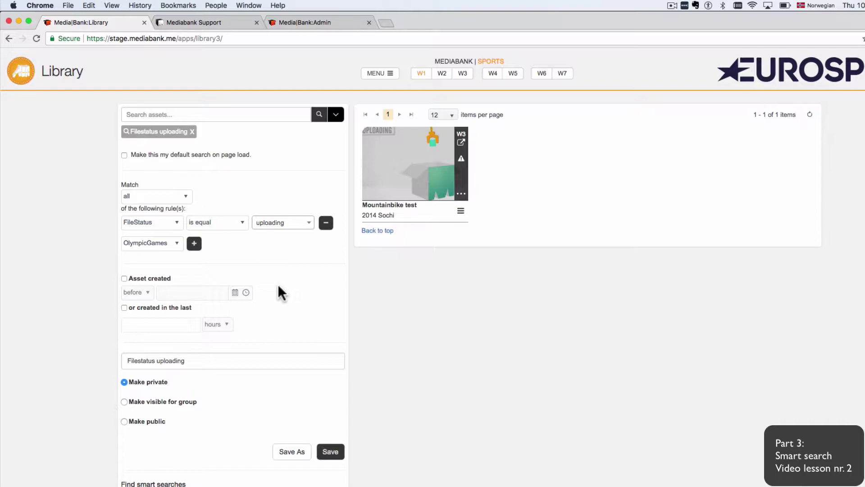
Step: Remove the Filestatus uploading filter and search for assets whose OlympicGames value is equal to 2010 Vancouver
left_click(193, 132)
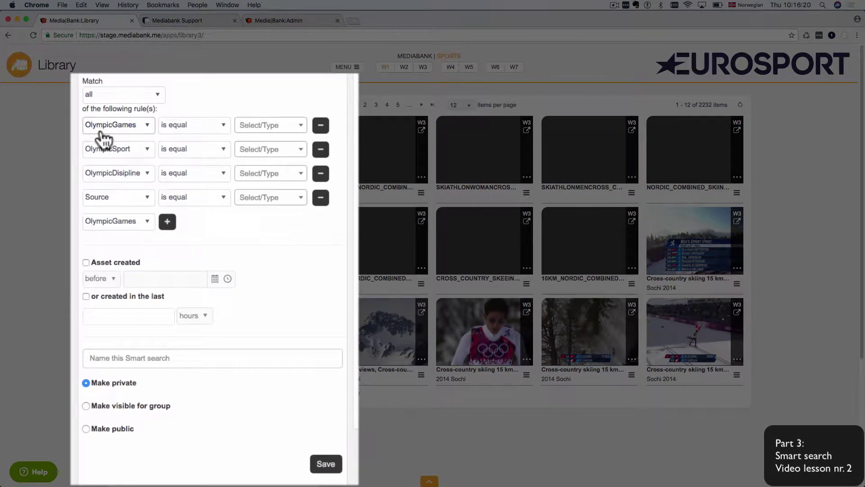
left_click(268, 130)
scroll(262, 216, "down", 2)
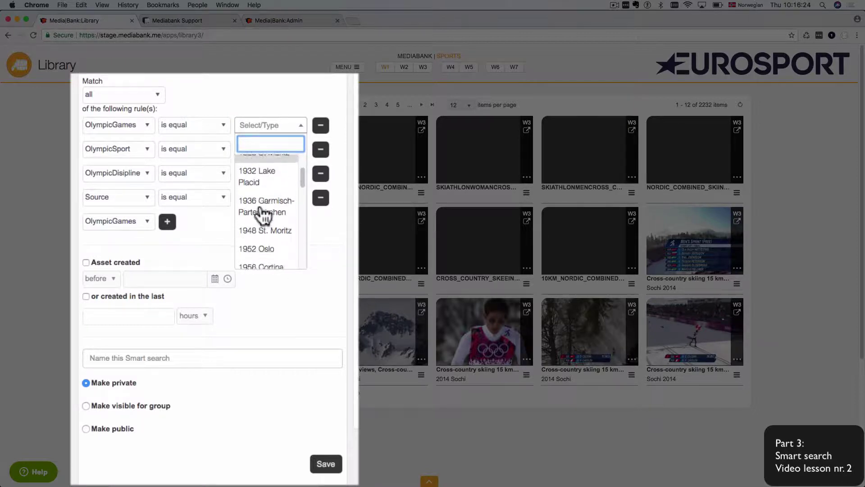
scroll(263, 216, "down", 6)
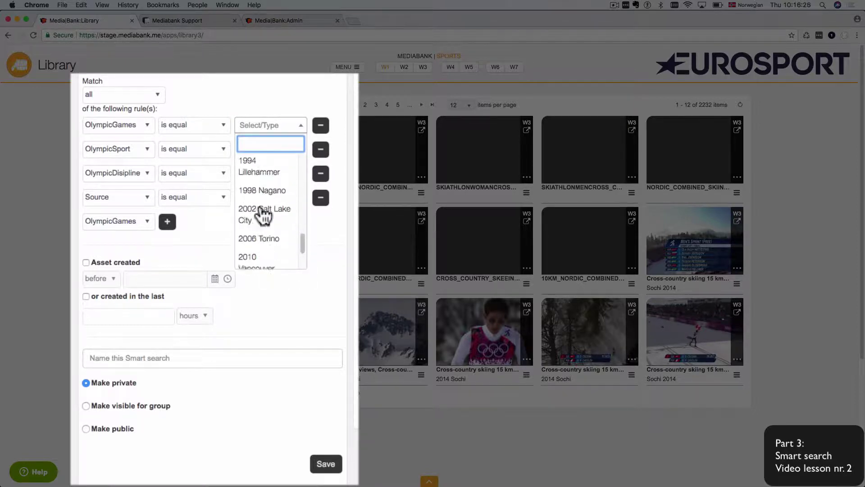
scroll(264, 216, "down", 3)
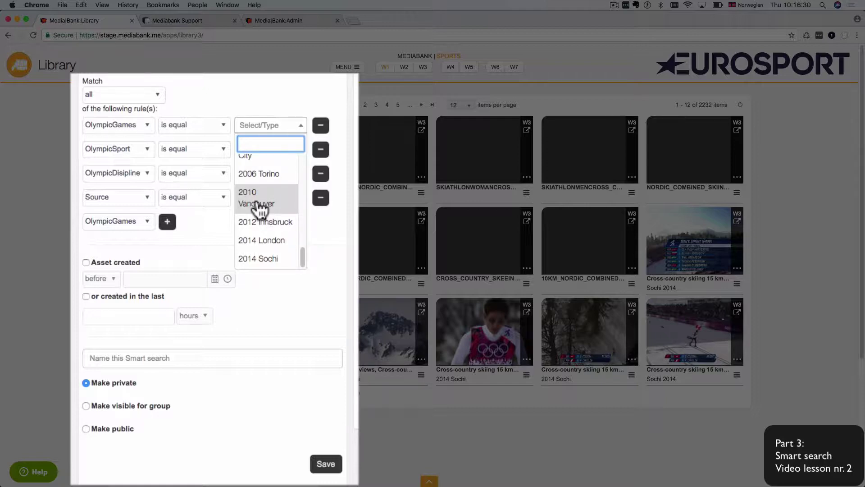
left_click(258, 205)
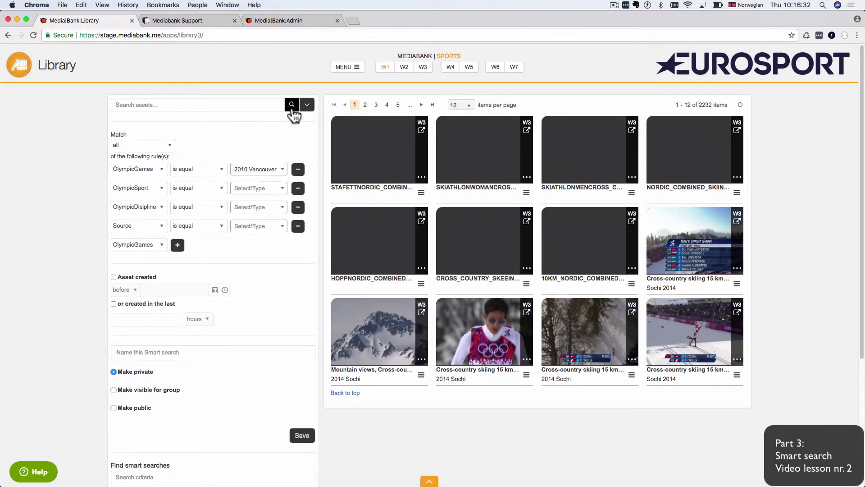
left_click(293, 109)
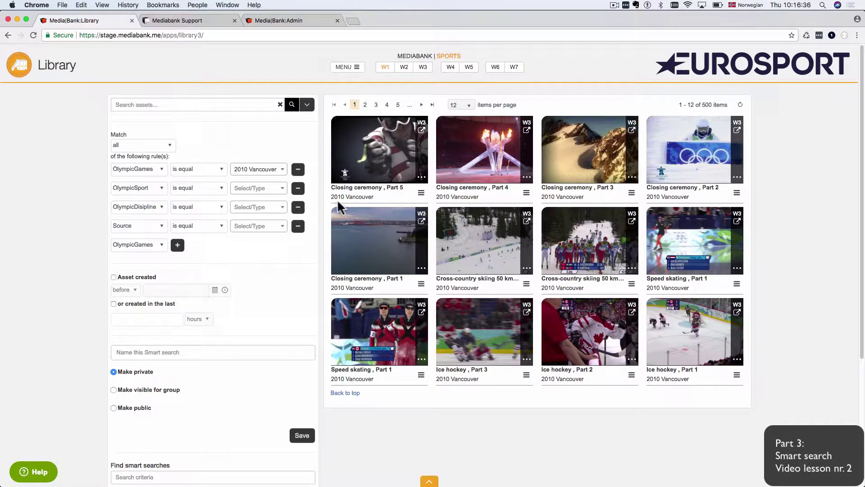
Step: Set the OlympicSport rule to Alpine Skiing and run the search with it
left_click(254, 194)
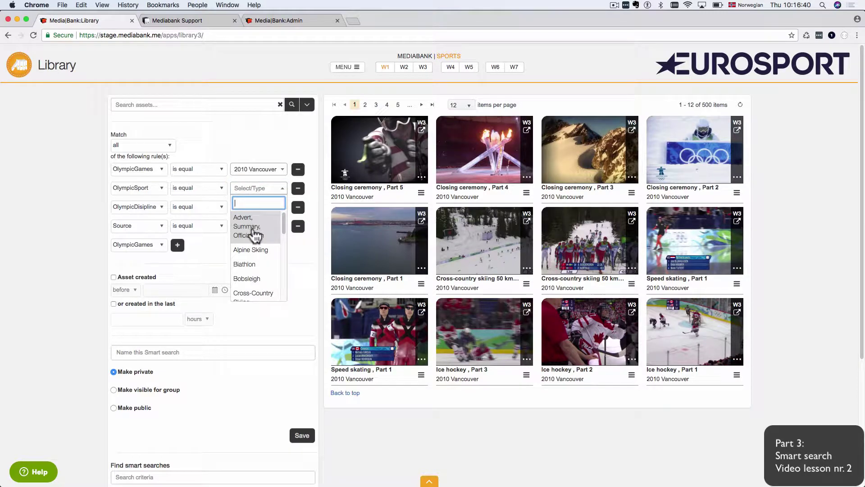
left_click(251, 250)
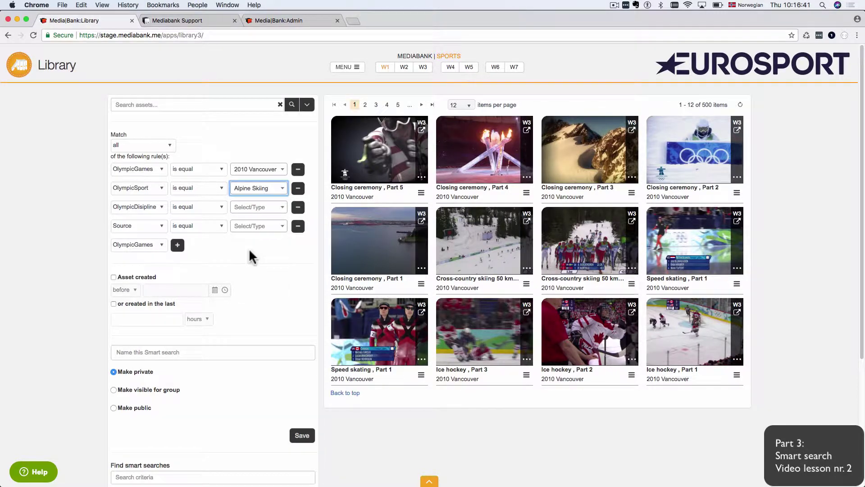
left_click(292, 106)
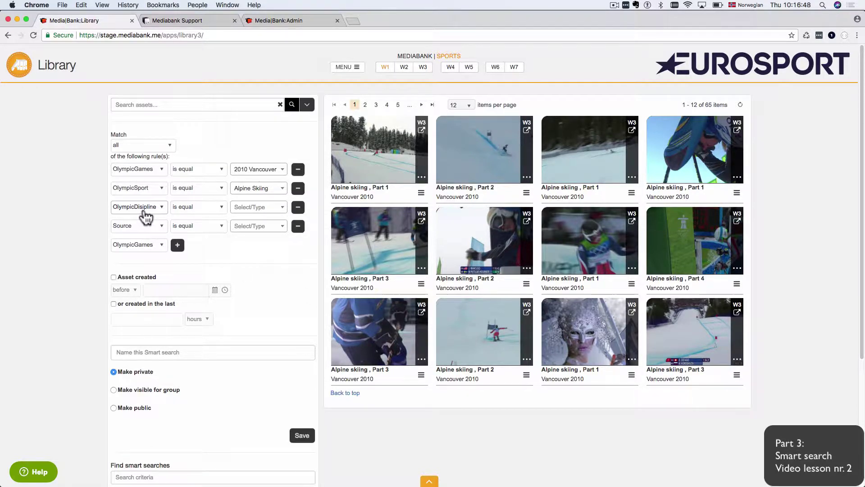
Step: Set the OlympicDisipline rule to Downhill and run the search with it
left_click(257, 210)
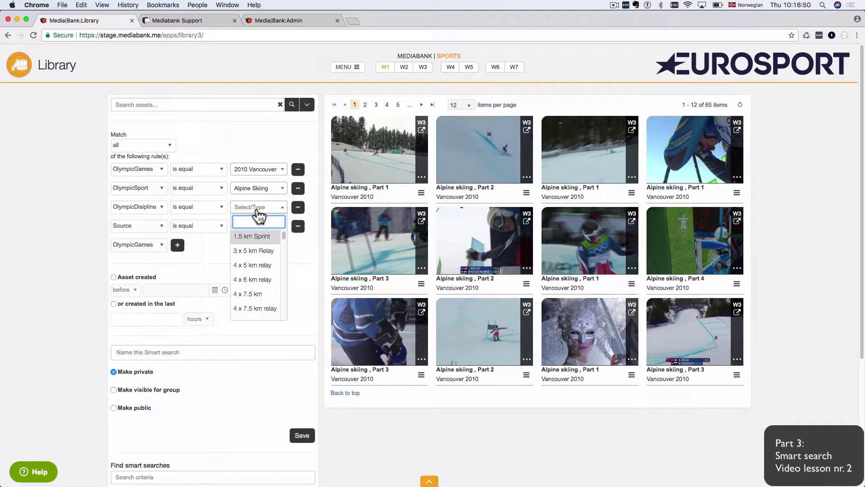
type("down")
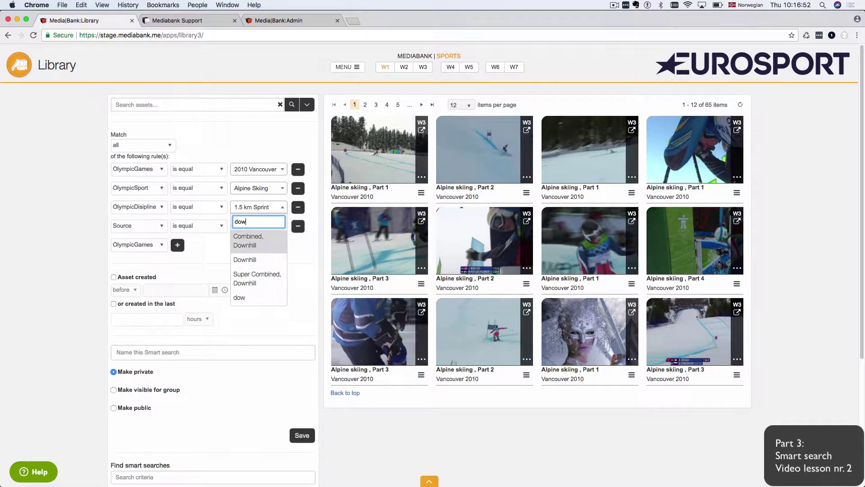
left_click(243, 260)
left_click(292, 107)
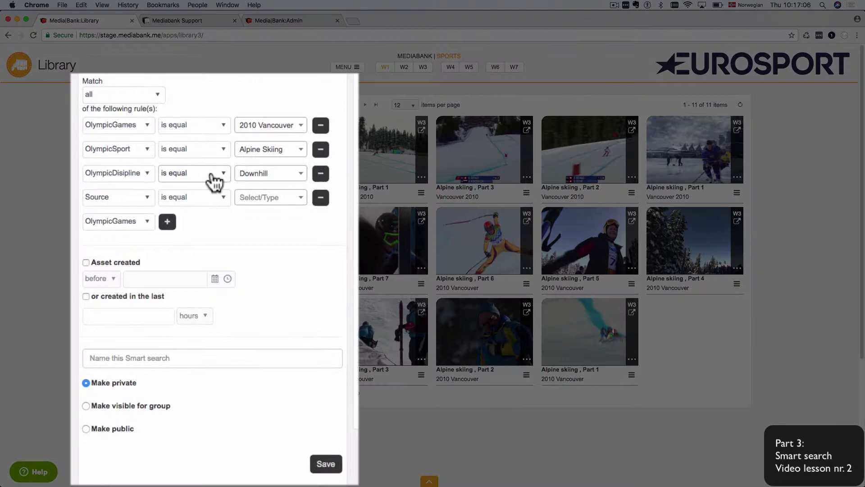
Step: Examine the comparison operators and the metadata keys available for the OlympicDisipline rule
left_click(208, 180)
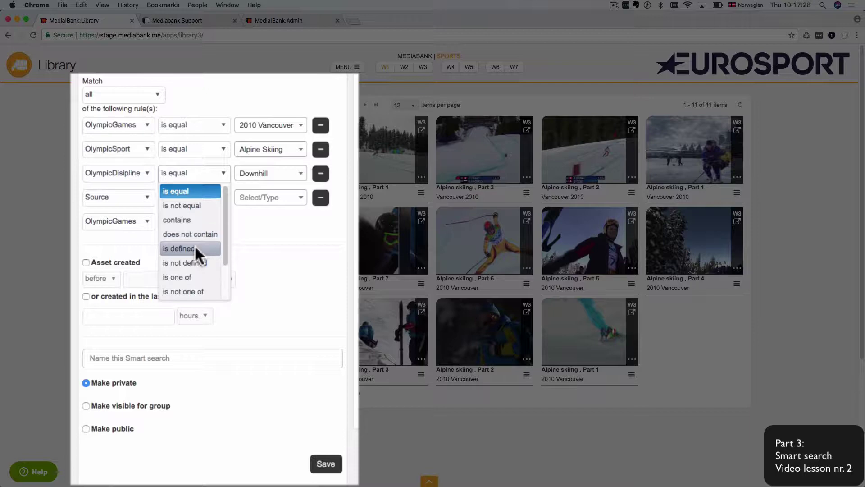
scroll(195, 246, "down", 5)
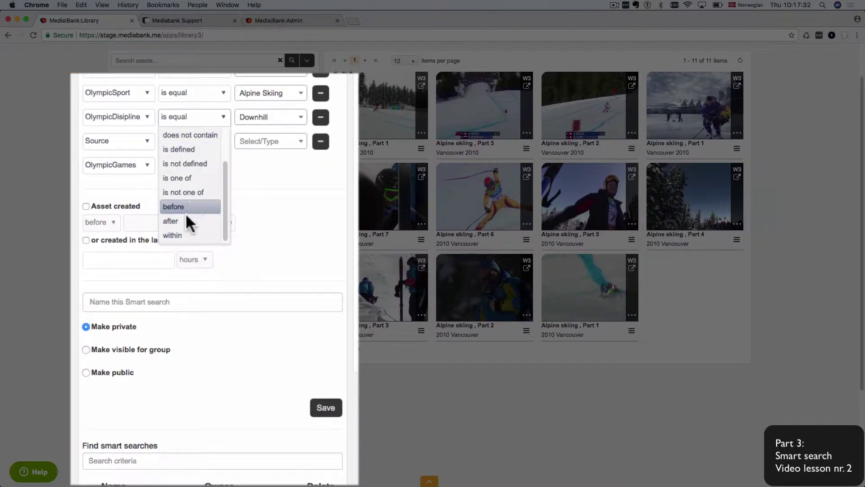
left_click(282, 164)
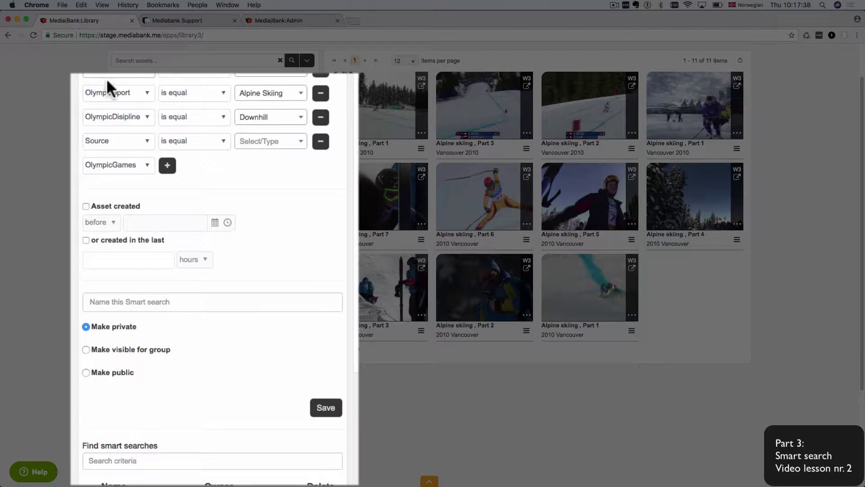
left_click(112, 121)
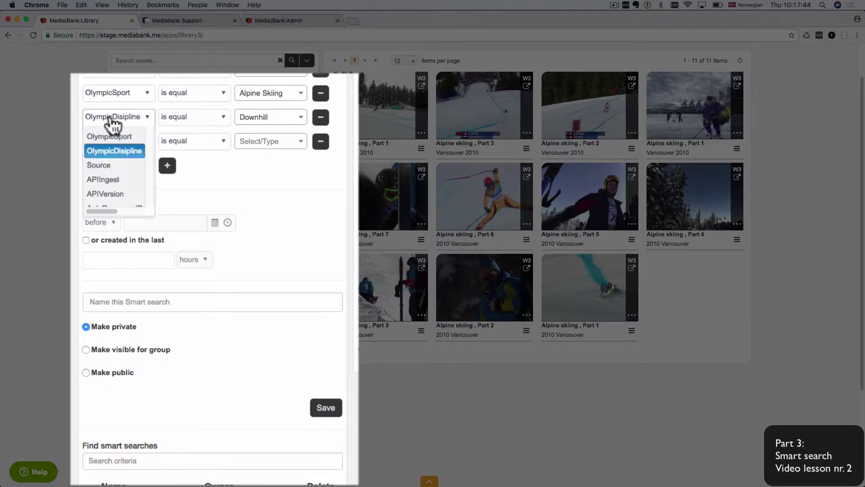
scroll(110, 194, "down", 10)
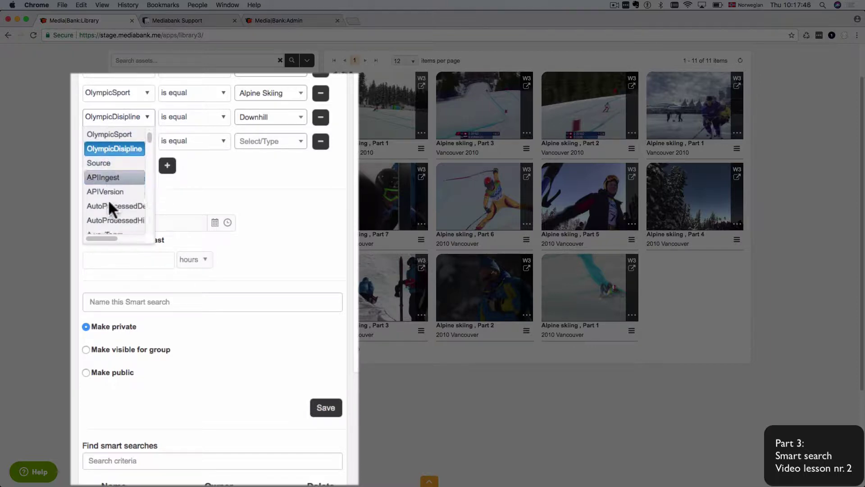
scroll(109, 203, "down", 5)
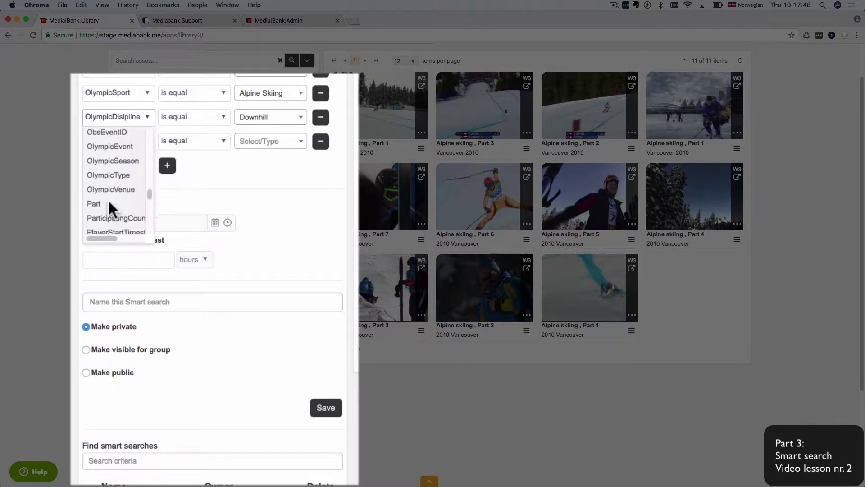
left_click(107, 198)
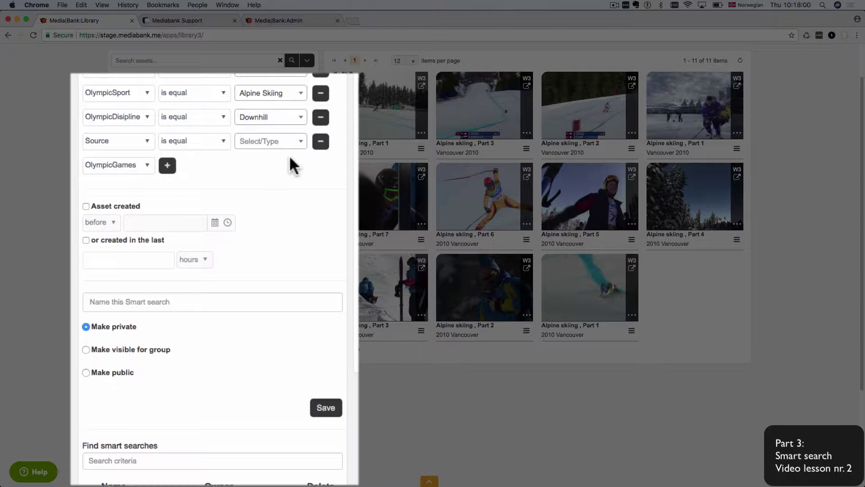
Step: Remove the empty Source rule and keep the smart search matching all of its rules
left_click(320, 142)
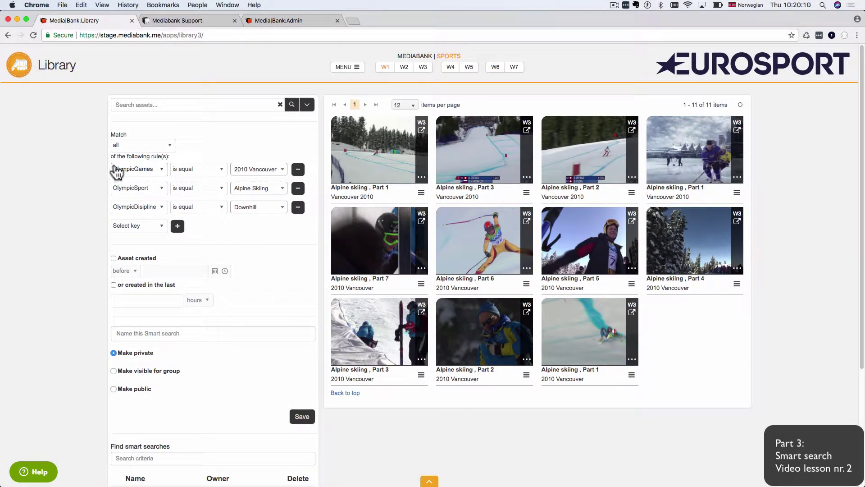
left_click(139, 147)
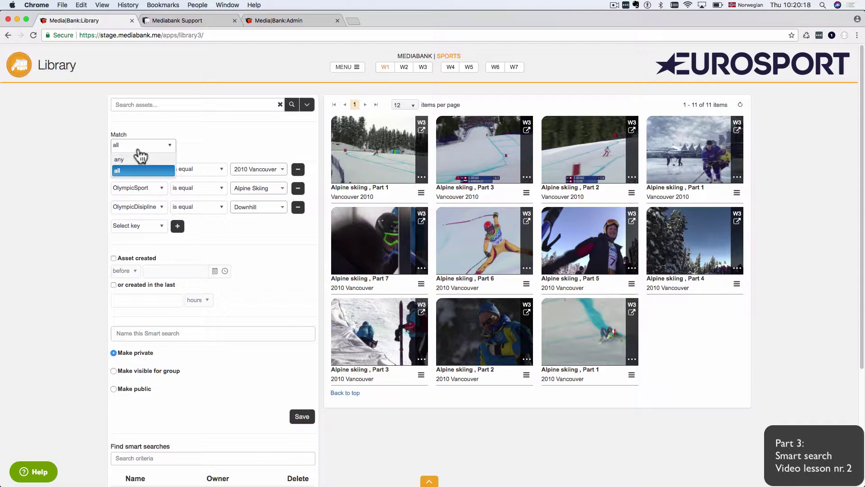
left_click(144, 170)
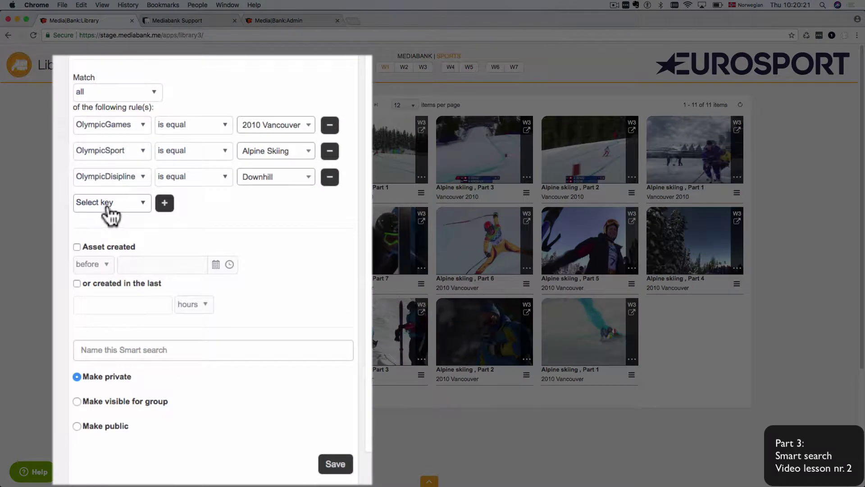
Step: Add a rule with Source equal to Legacy Archive and remove it again
left_click(138, 227)
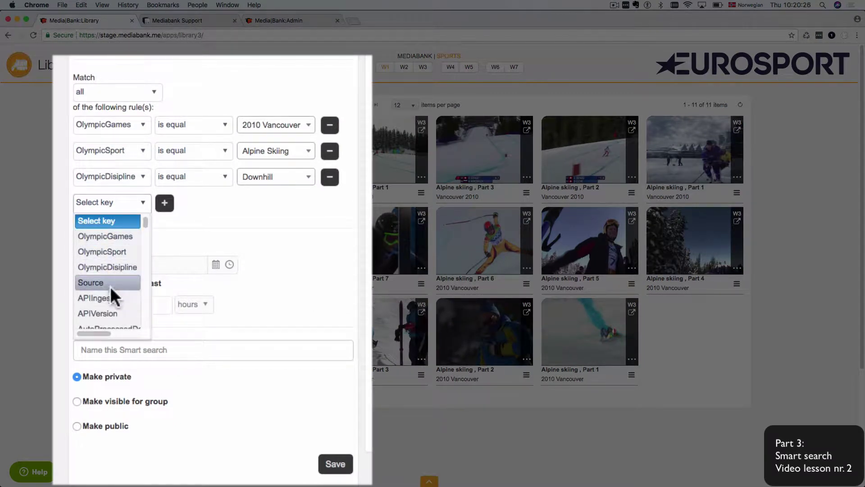
scroll(113, 290, "down", 10)
scroll(113, 291, "up", 10)
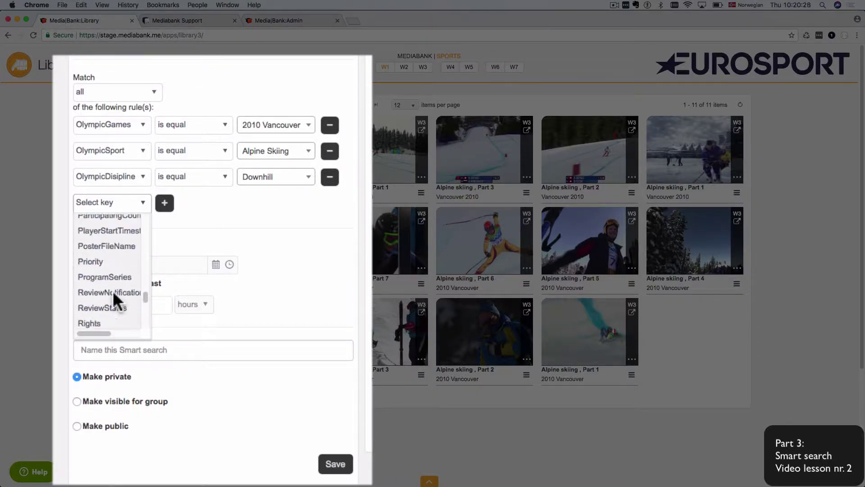
left_click(107, 284)
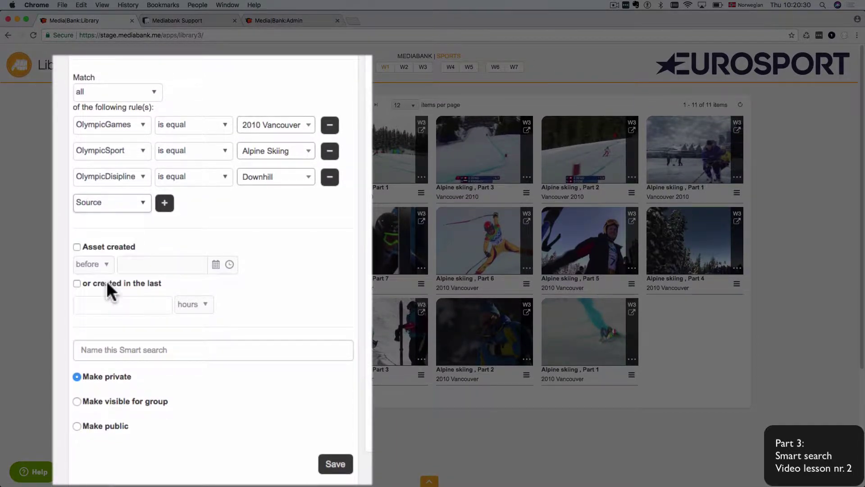
left_click(165, 205)
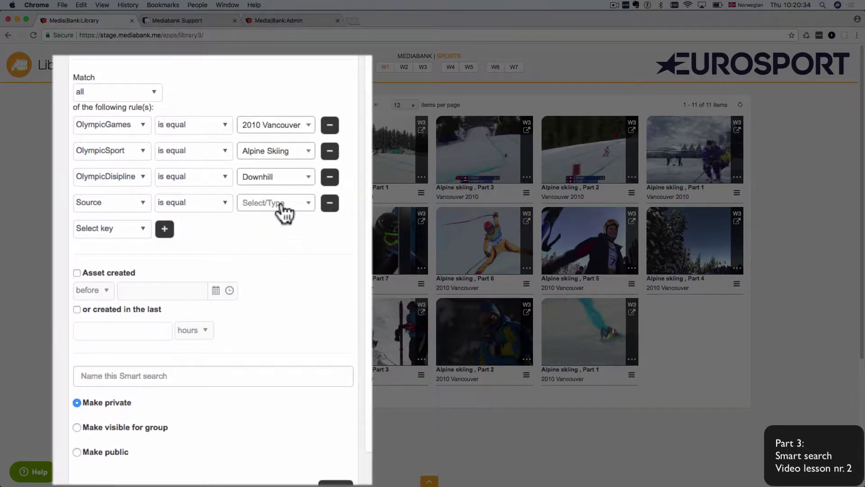
left_click(307, 210)
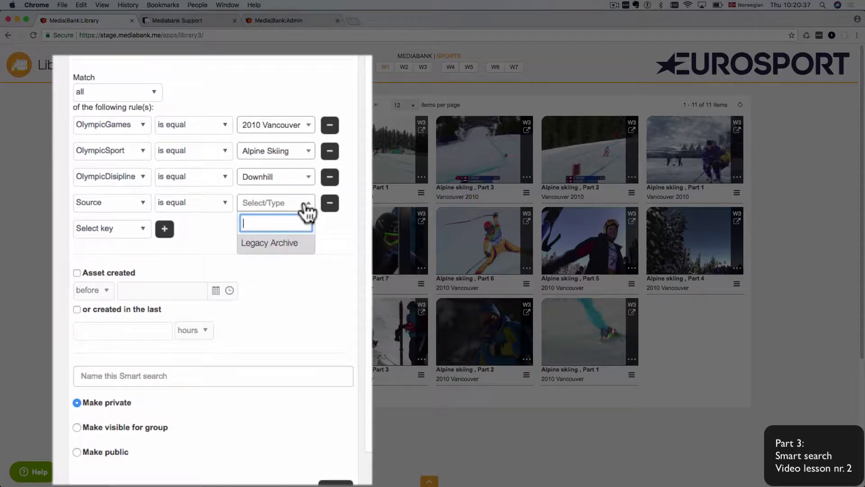
left_click(268, 245)
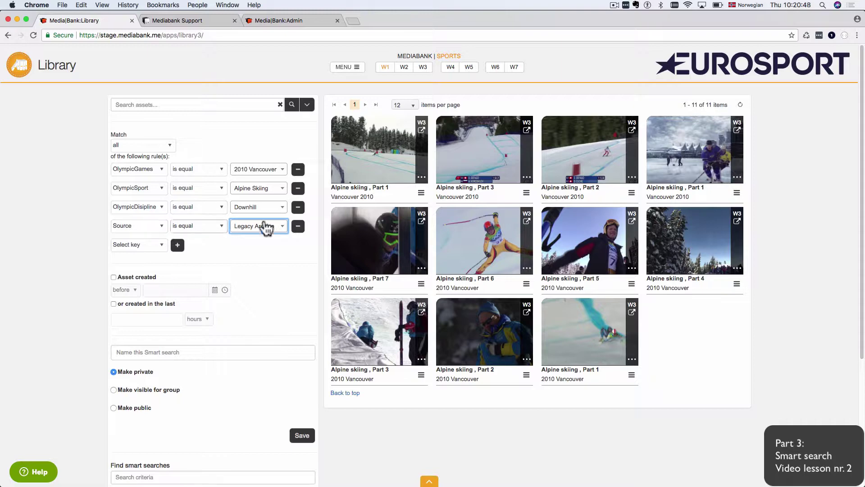
left_click(298, 227)
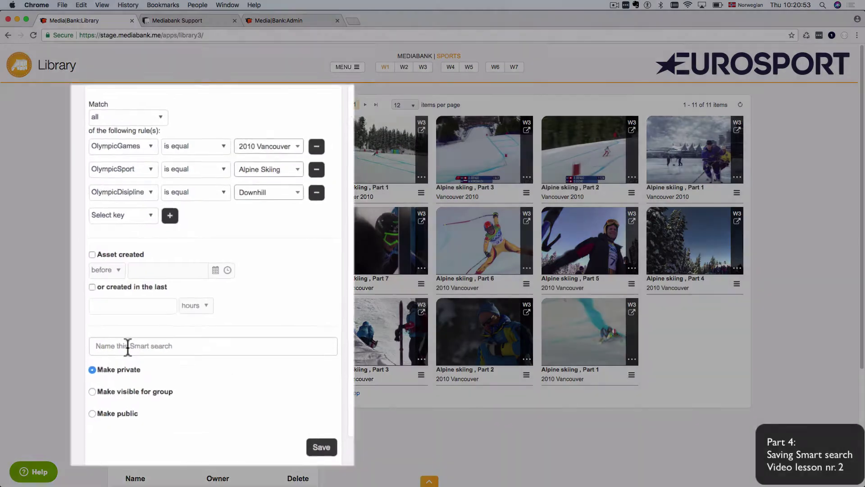
Step: Name the smart search "Vancouver downhill apline"
left_click(143, 334)
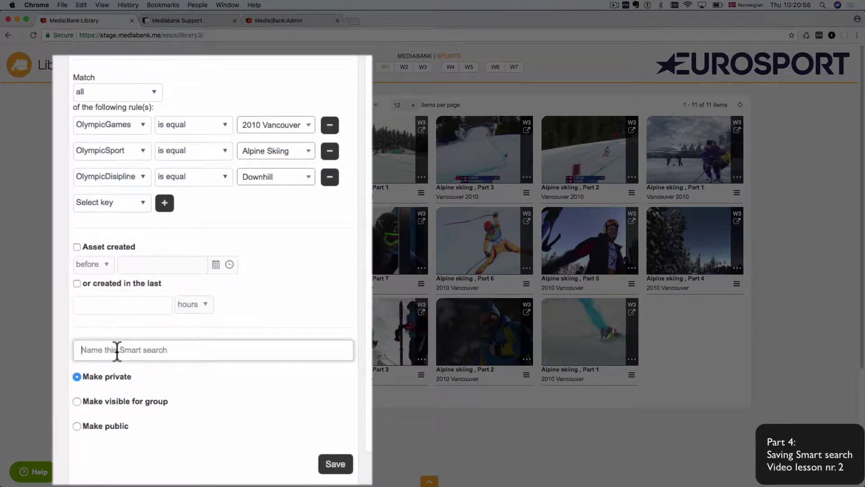
type("Vancouve")
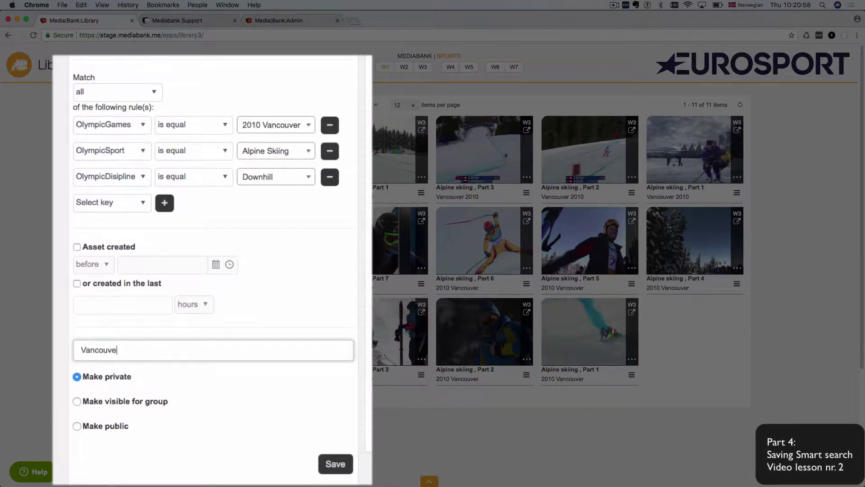
type("r downhill apline")
Step: Switch the smart search to group visibility and view which groups it can be shared with
scroll(212, 271, "down", 5)
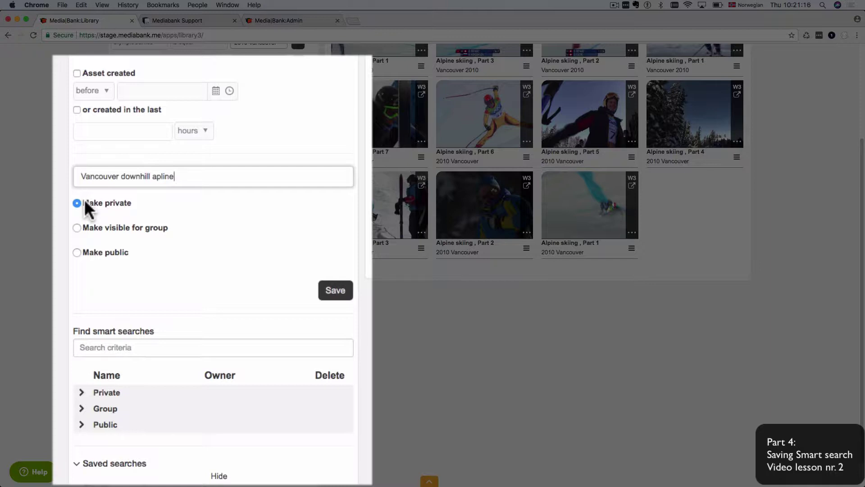
left_click(76, 227)
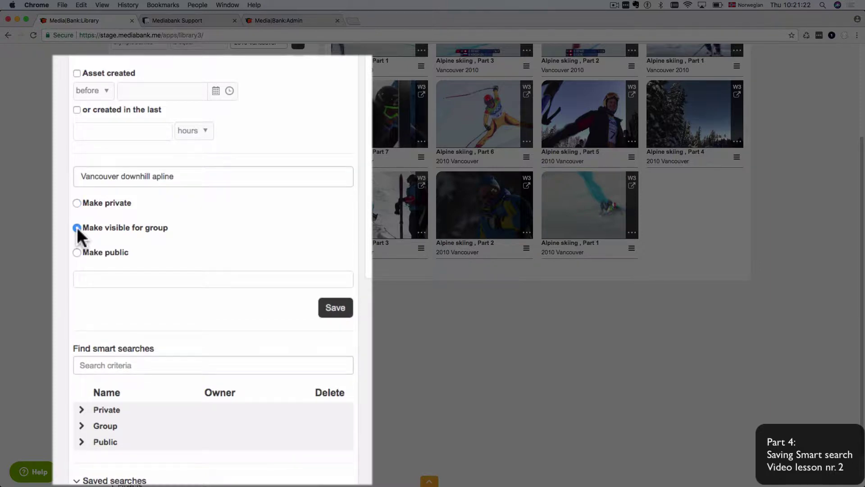
left_click(110, 278)
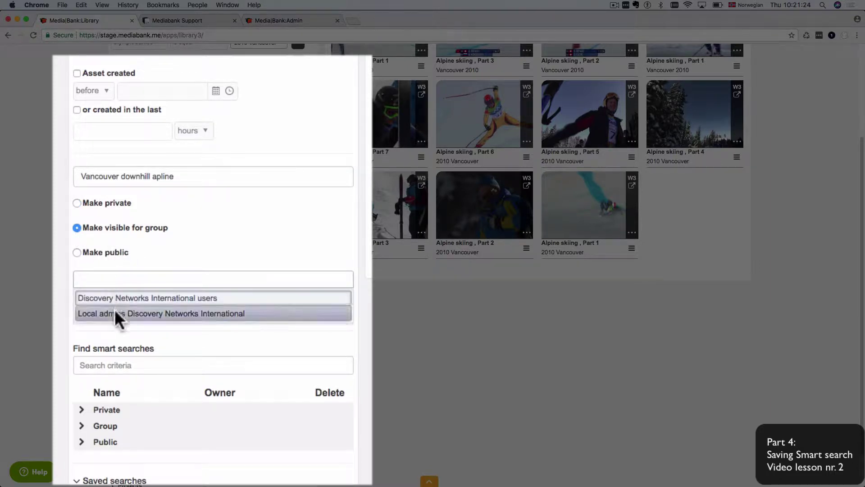
left_click(201, 244)
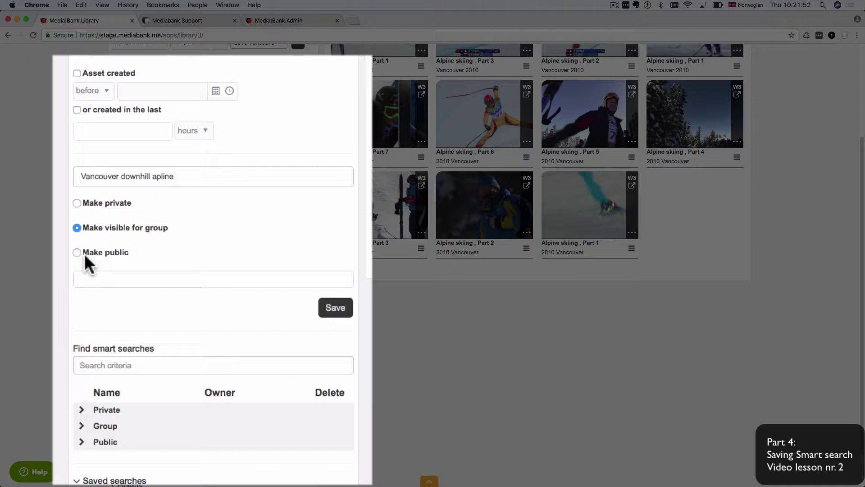
Step: Try sharing the smart search with Discovery Networks International users and Local admins Discovery Networks International, and remove both groups again
scroll(211, 270, "up", 5)
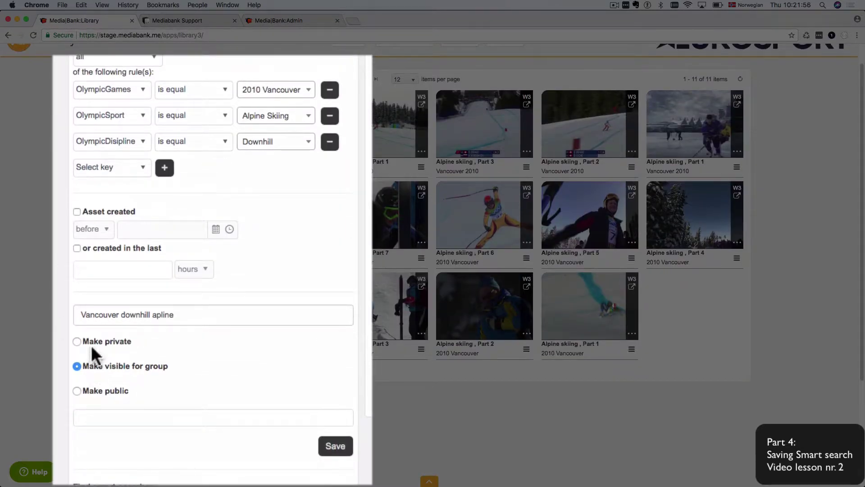
left_click(77, 342)
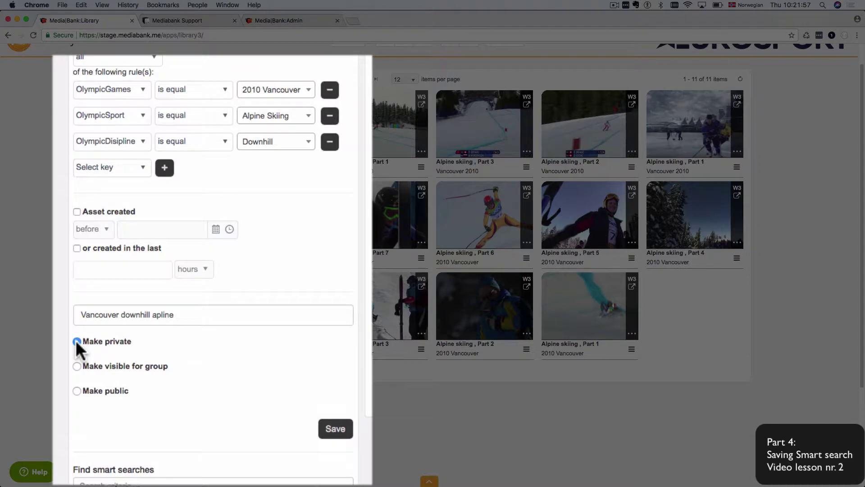
left_click(76, 366)
left_click(138, 415)
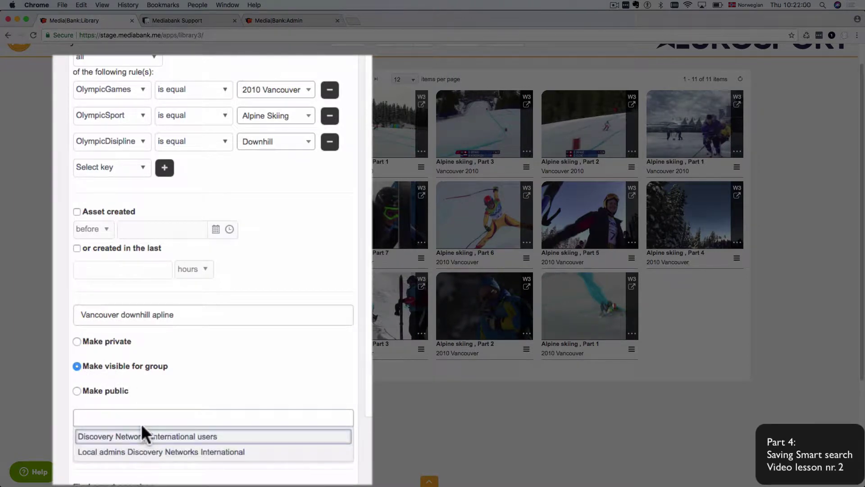
left_click(142, 435)
left_click(251, 415)
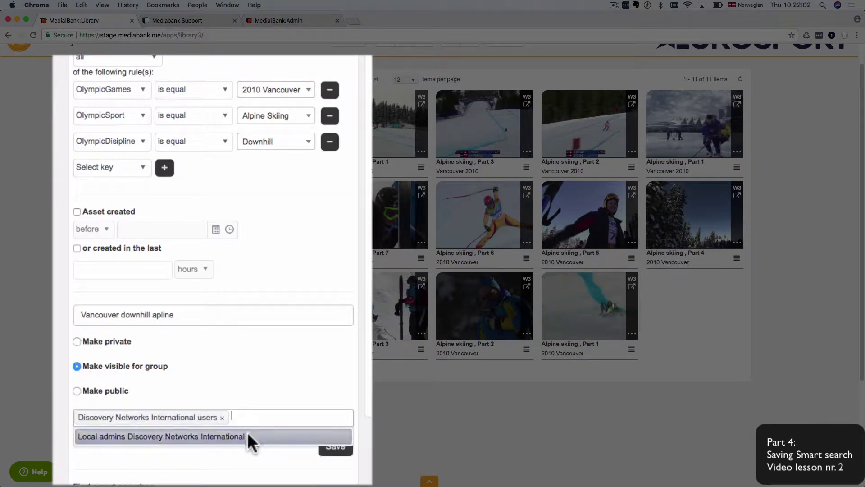
left_click(247, 436)
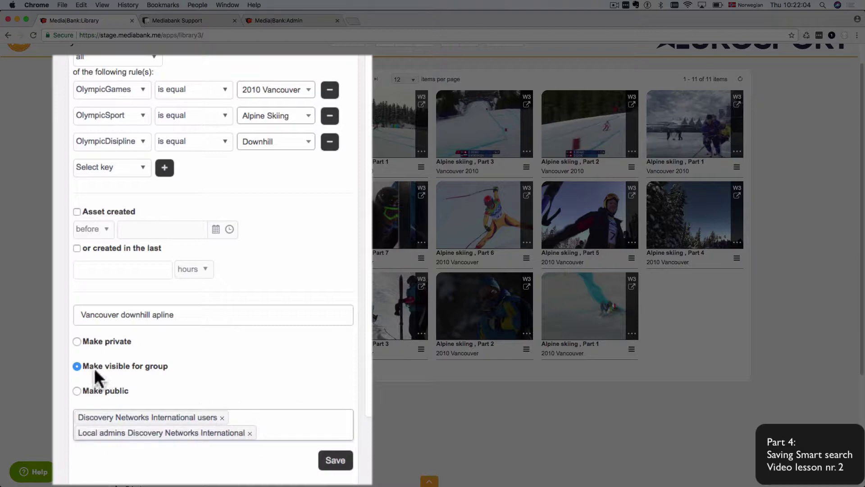
left_click(222, 417)
left_click(250, 418)
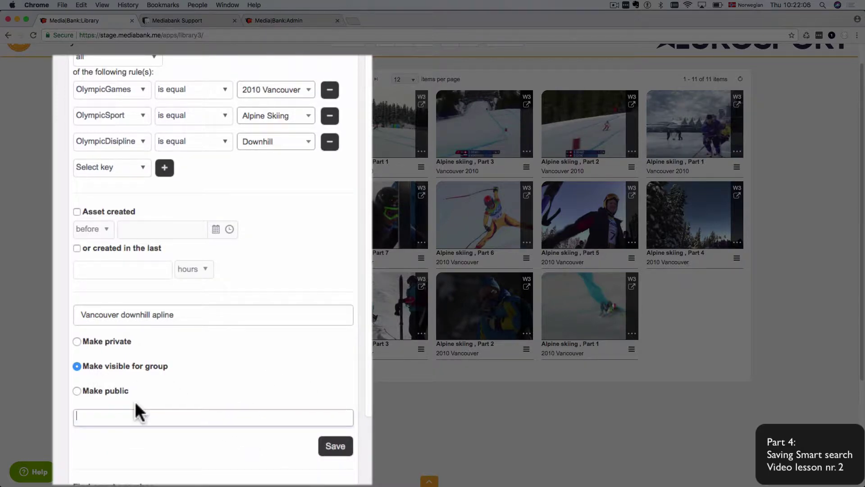
Step: Make the named smart search private and save it
left_click(77, 391)
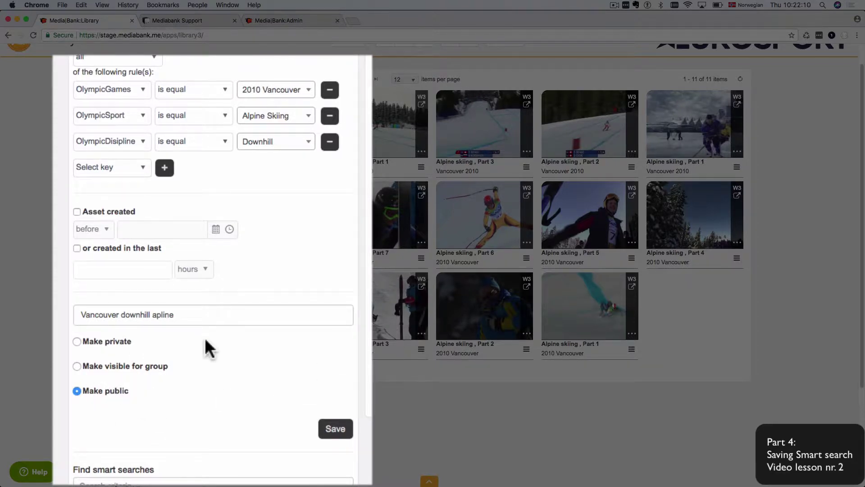
left_click(77, 342)
scroll(205, 336, "down", 5)
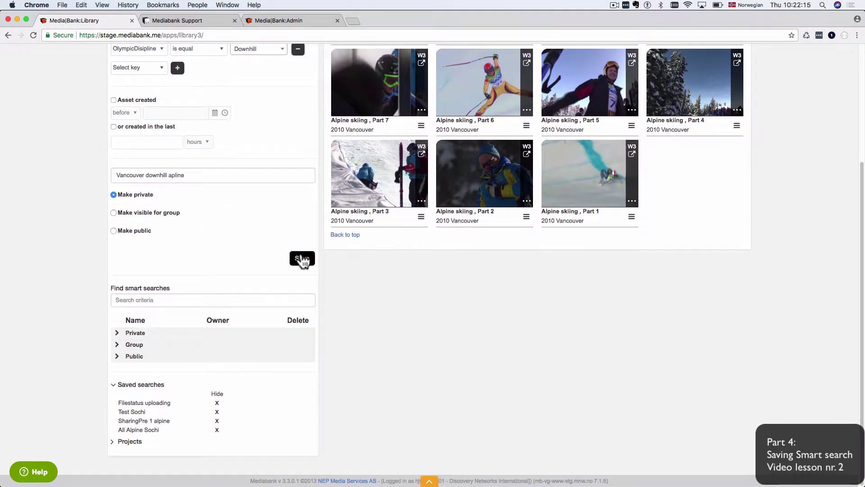
left_click(302, 259)
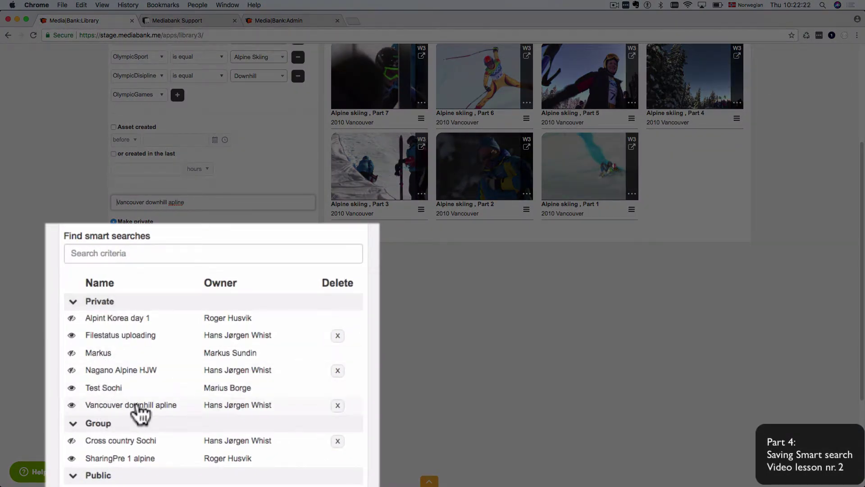
Step: Rename the saved private smart search "Vancouver downhill apline" as "Vancouver downhill alpine" and save it
left_click(169, 408)
left_click(178, 312)
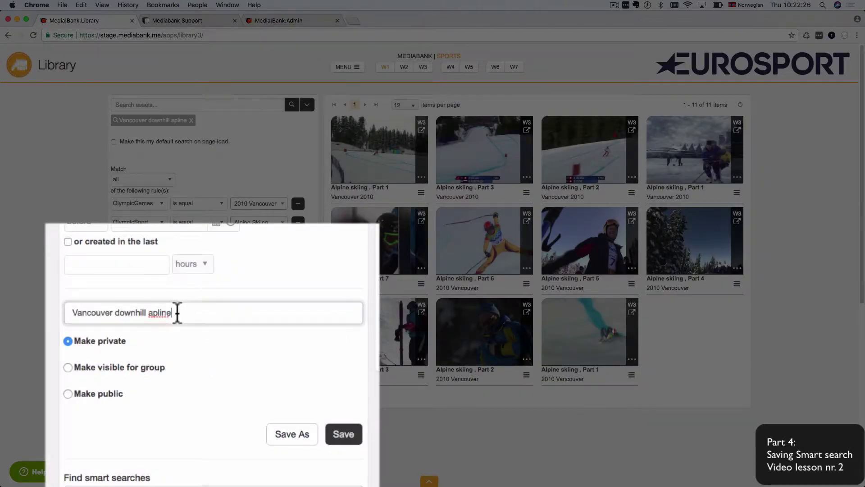
key("BackSpace")
key("BackSpace")
key("BackSpace")
key("BackSpace")
key("BackSpace")
type("lpin")
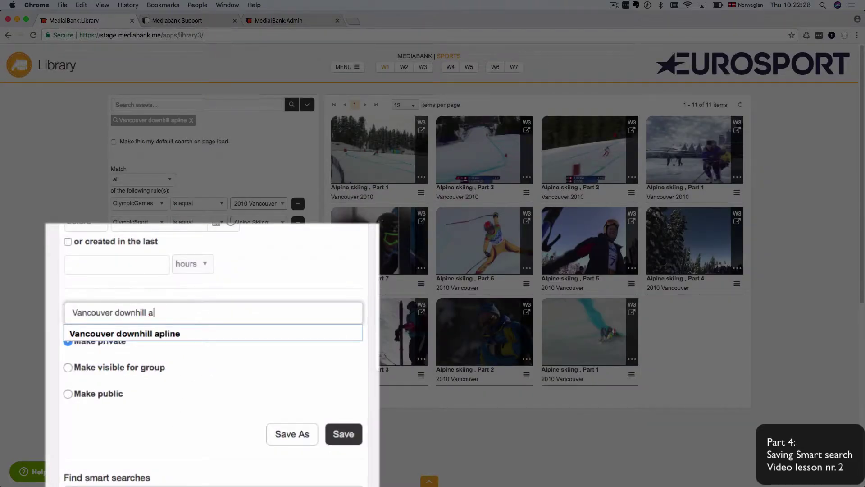
type("e")
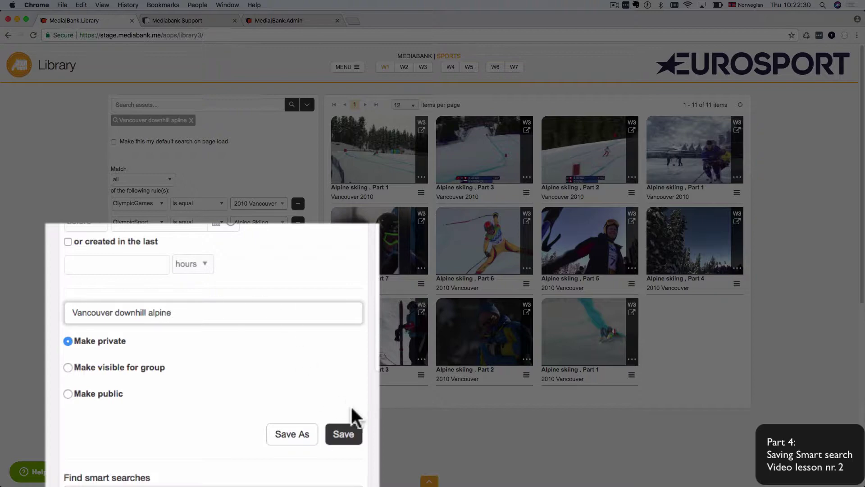
left_click(344, 435)
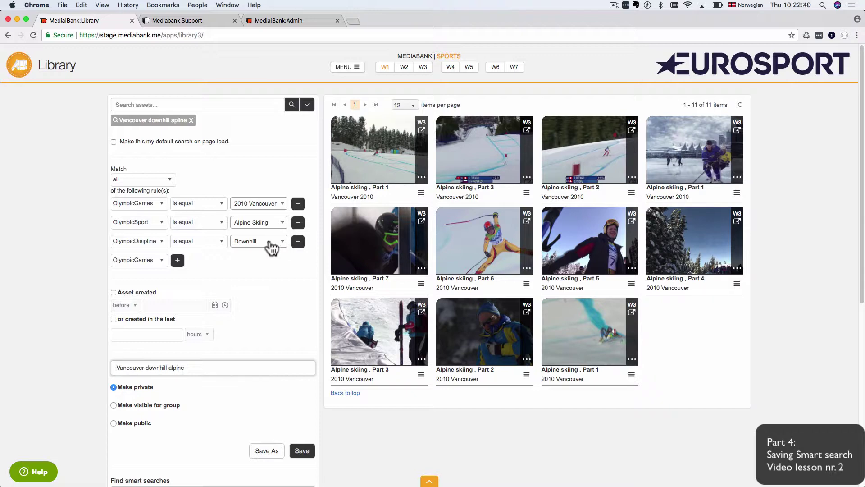
Step: Rerun the search without the Downhill discipline rule and try saving it as a new smart search named "Vancouver alpine"
left_click(298, 242)
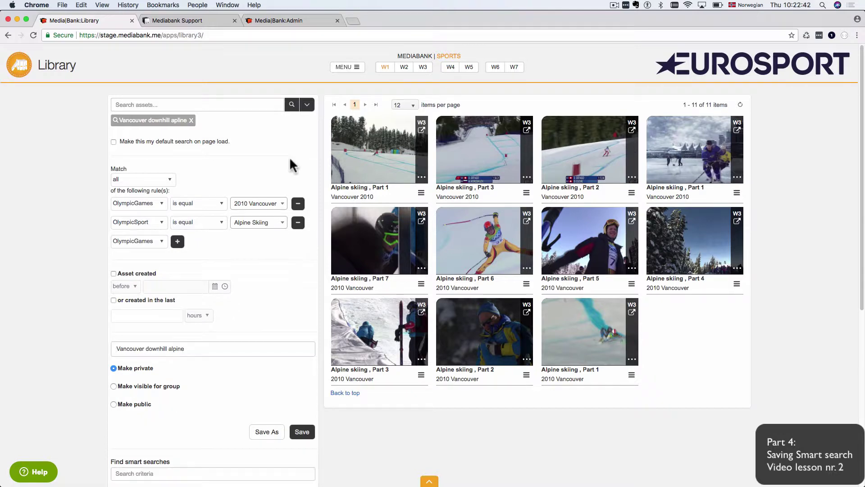
left_click(292, 105)
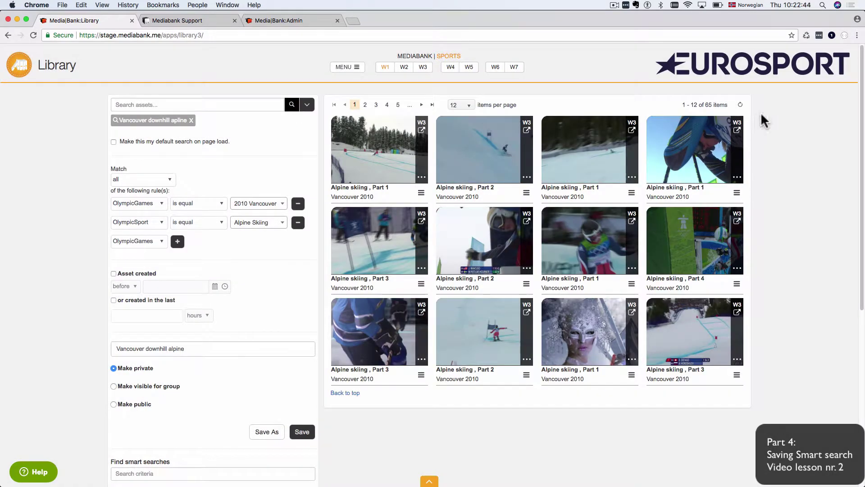
double_click(159, 350)
key("BackSpace")
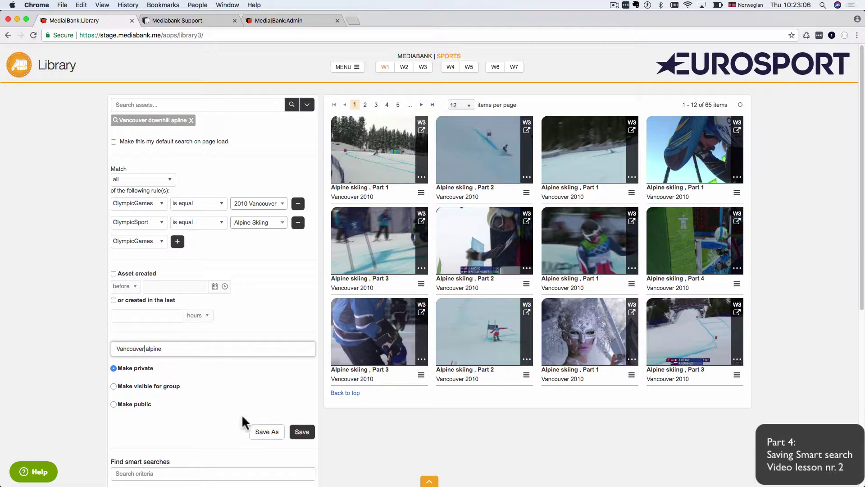
left_click(271, 434)
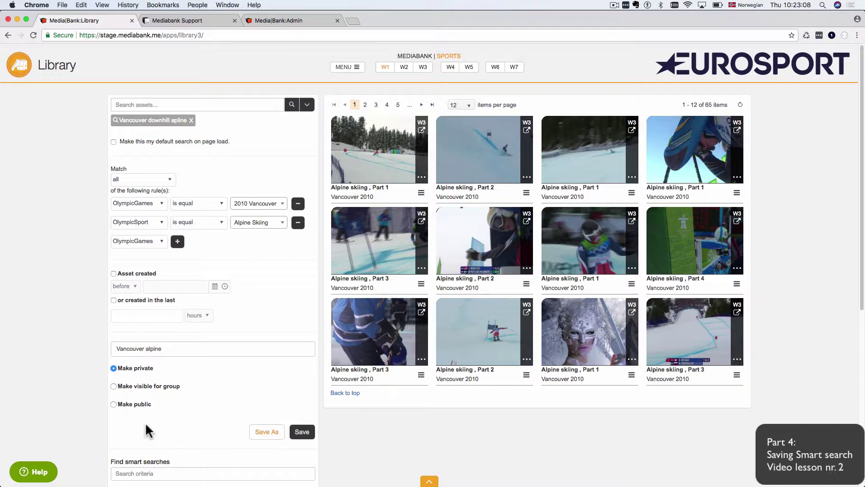
Step: Examine the list of private, group and public smart searches with their owners and visibility
scroll(149, 431, "down", 3)
scroll(149, 431, "down", 2)
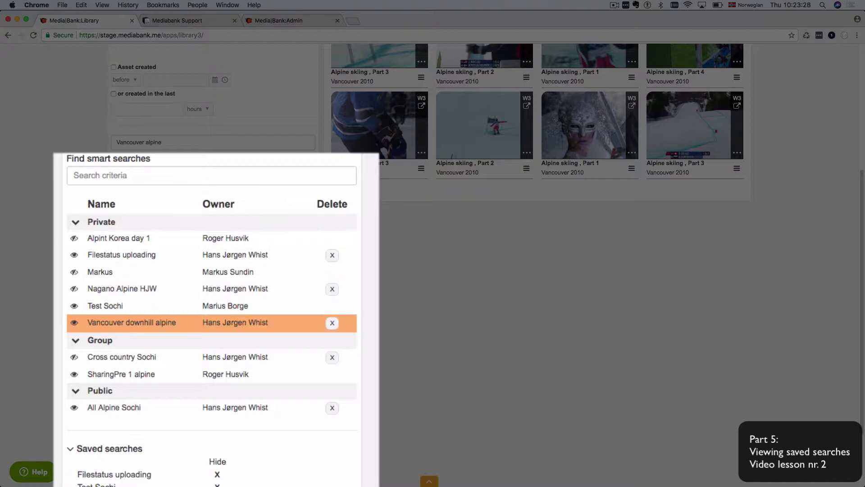
scroll(149, 283, "up", 5)
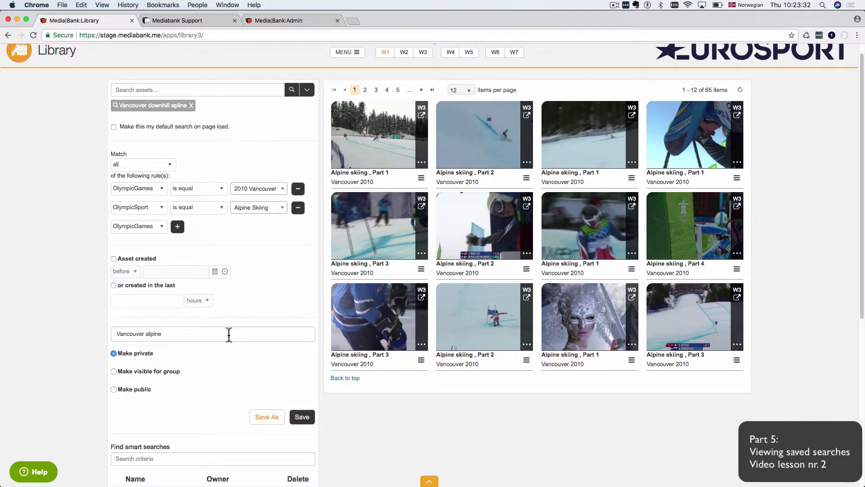
scroll(229, 334, "down", 5)
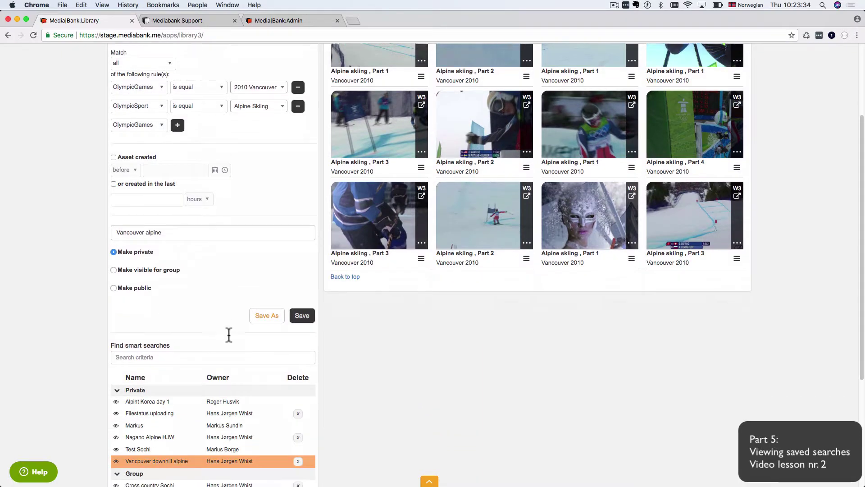
scroll(230, 343, "down", 4)
scroll(227, 341, "up", 5)
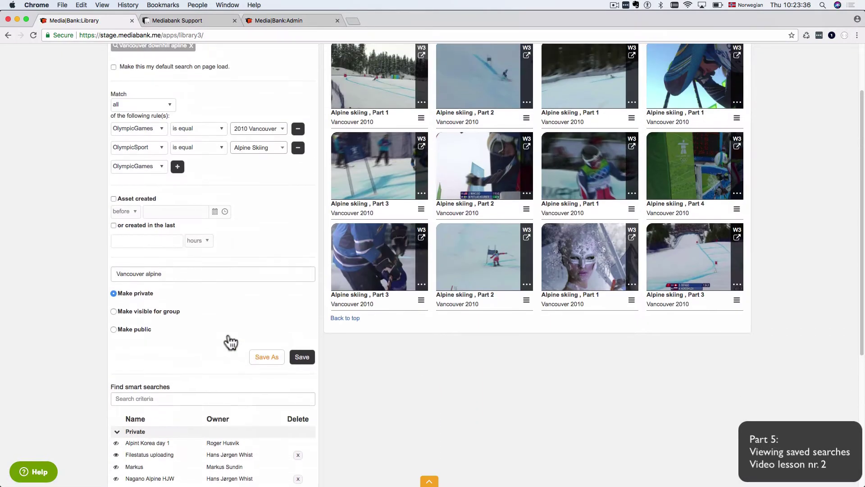
scroll(228, 332, "up", 3)
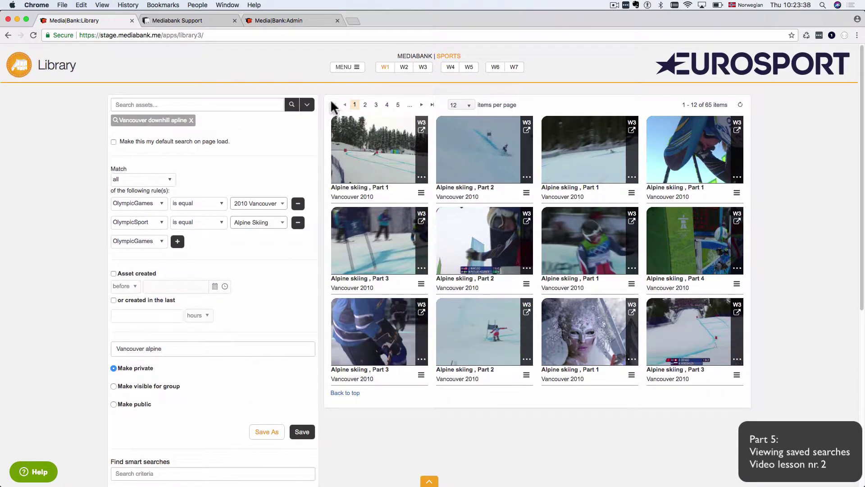
Step: Hide Vancouver downhill, All Alpine Sochi and SharingPre 1 alpine from the saved searches, and reload the library to check the list
left_click(307, 105)
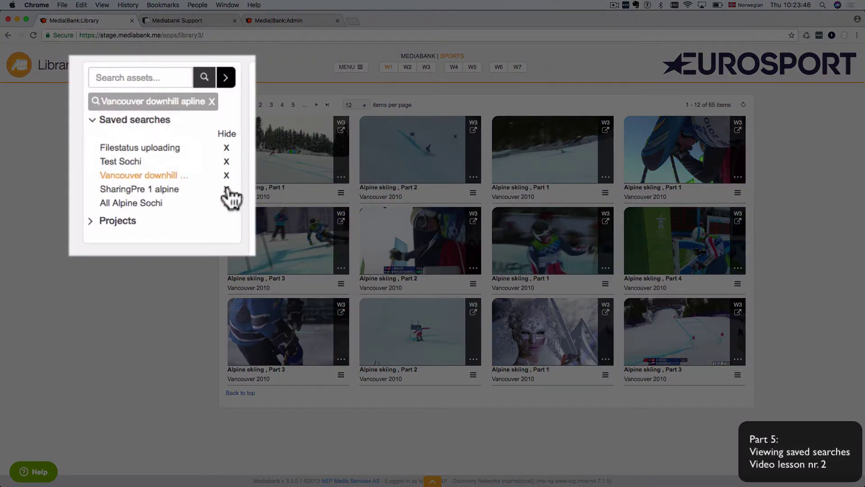
left_click(226, 176)
left_click(227, 189)
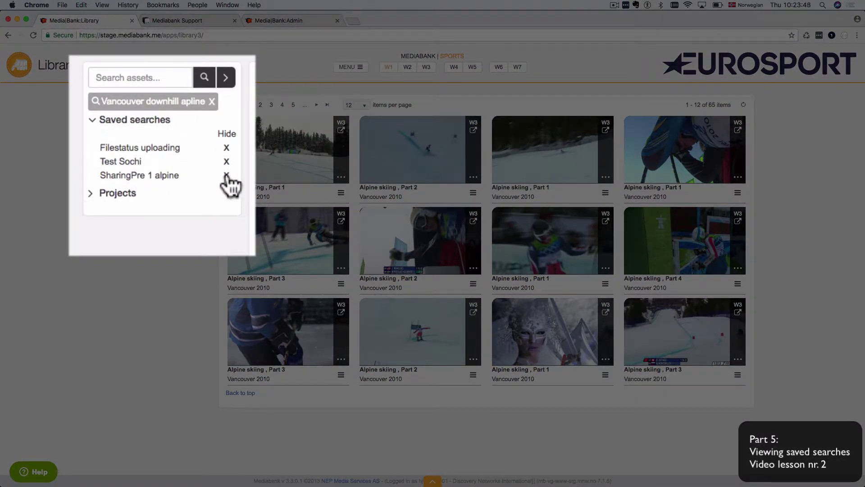
left_click(226, 175)
key("super+r")
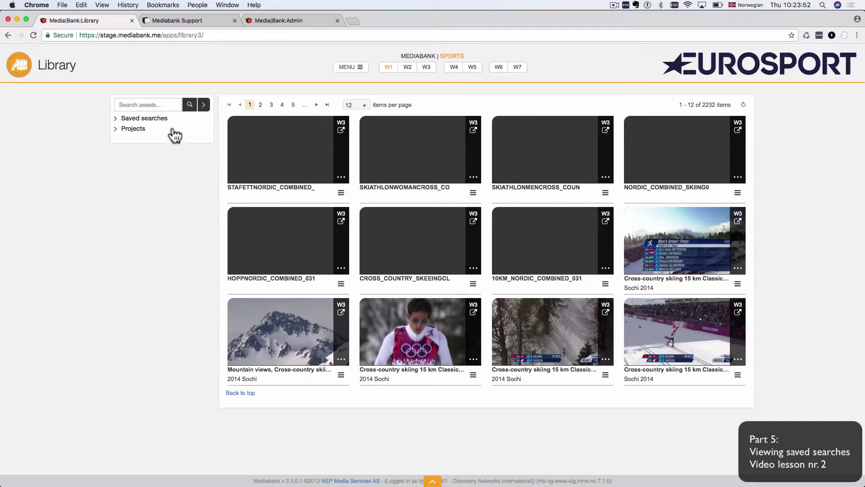
left_click(147, 119)
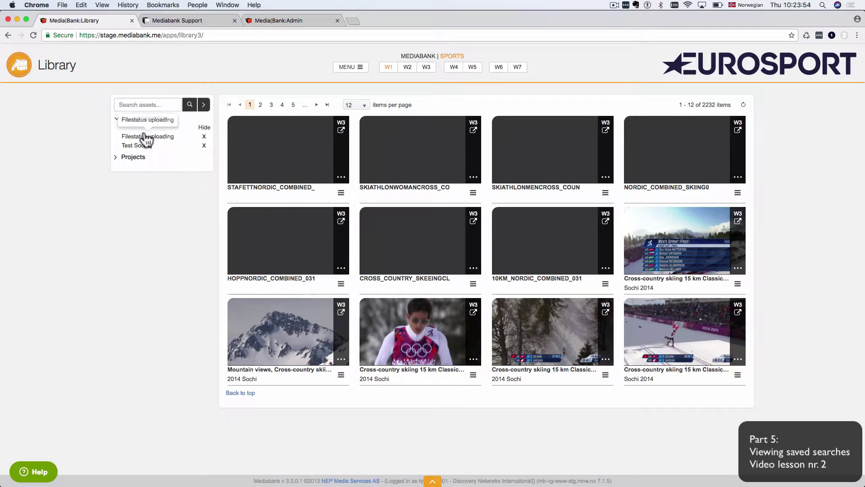
Step: Expand the private, group and public smart searches and make Vancouver downhill alpine and All Alpine Sochi visible in the saved searches
left_click(203, 104)
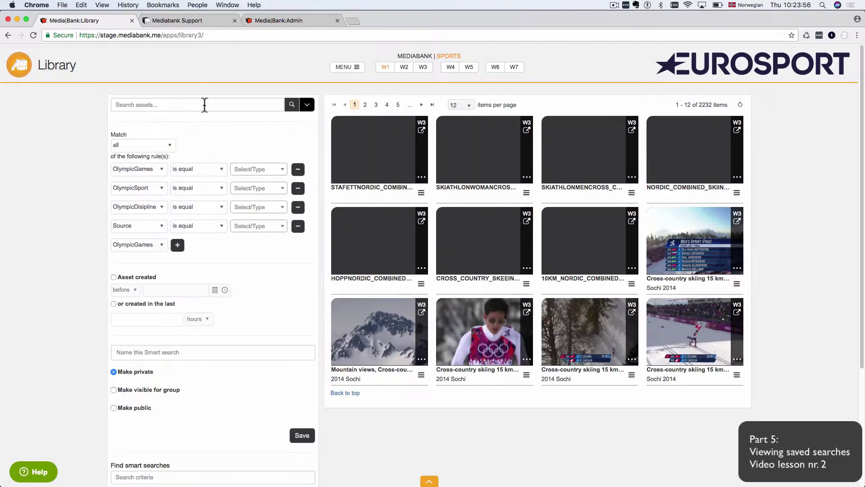
scroll(211, 247, "down", 5)
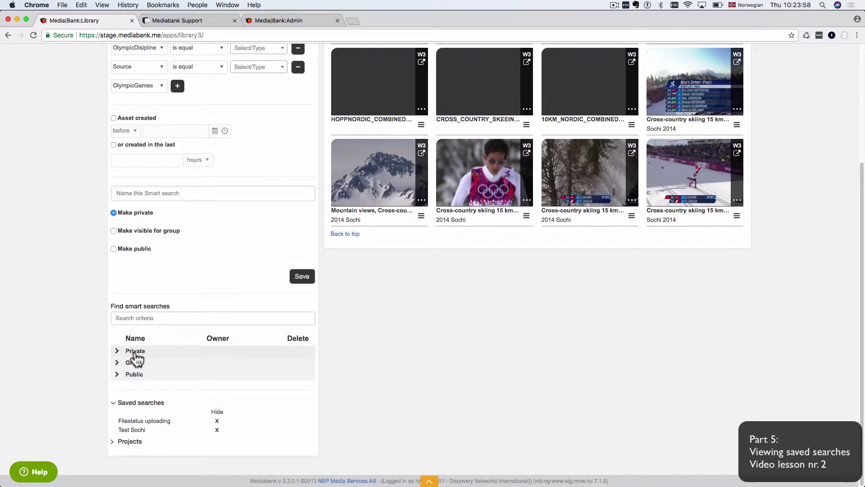
left_click(135, 352)
scroll(144, 395, "down", 2)
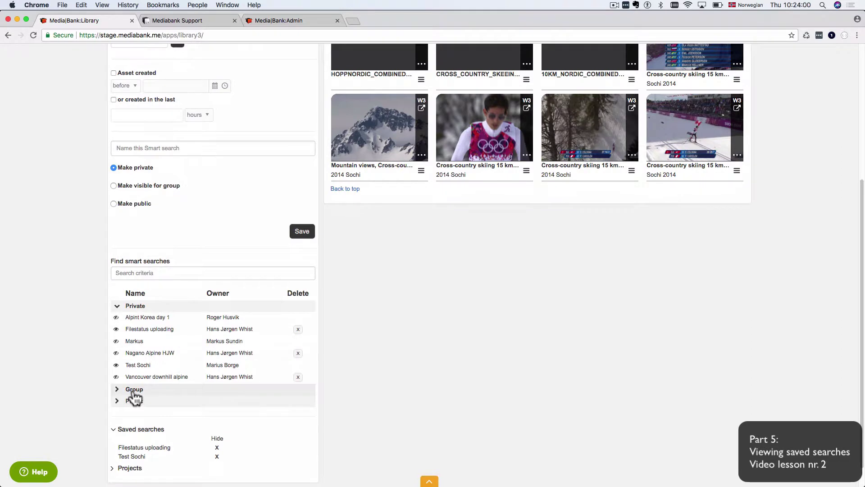
left_click(135, 391)
scroll(139, 404, "down", 1)
left_click(134, 415)
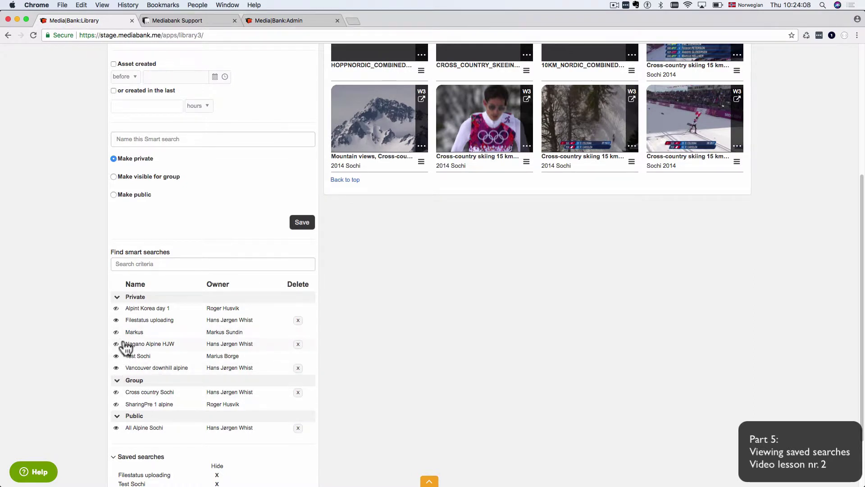
scroll(215, 412, "down", 3)
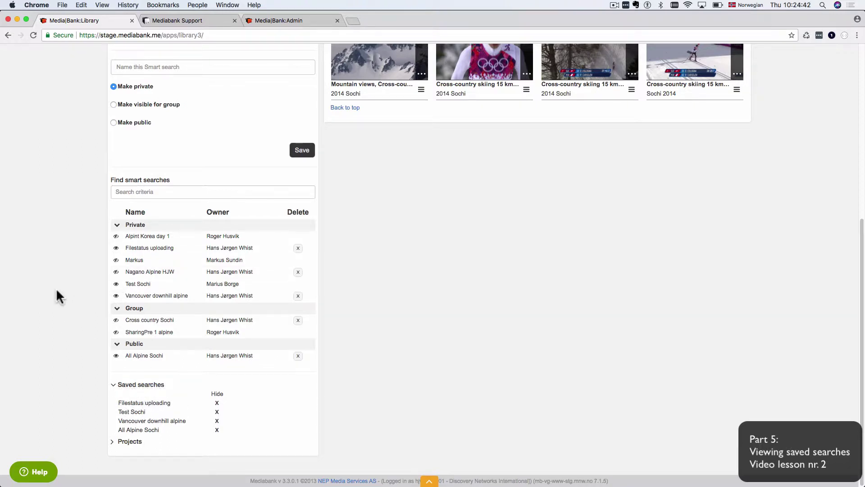
Step: Collapse the smart search options and run the saved searches Filestatus uploading, Vancouver downhill alpine and All Alpine Sochi in turn
scroll(56, 288, "up", 5)
scroll(56, 288, "up", 3)
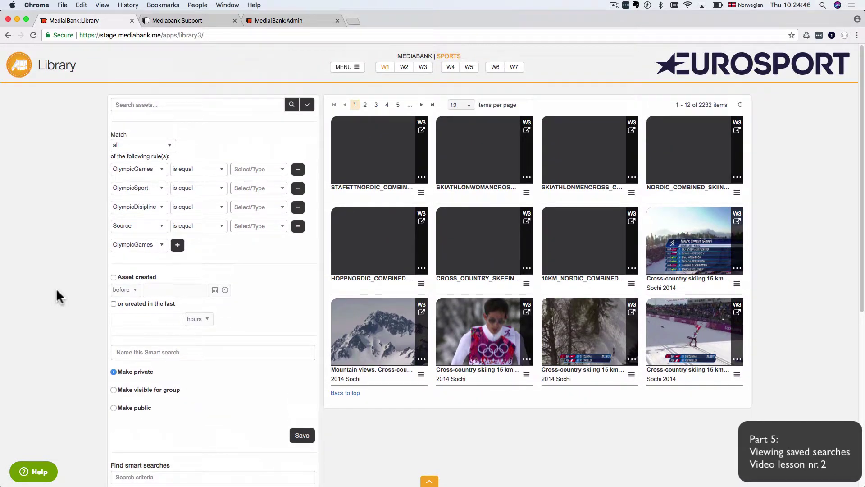
left_click(306, 104)
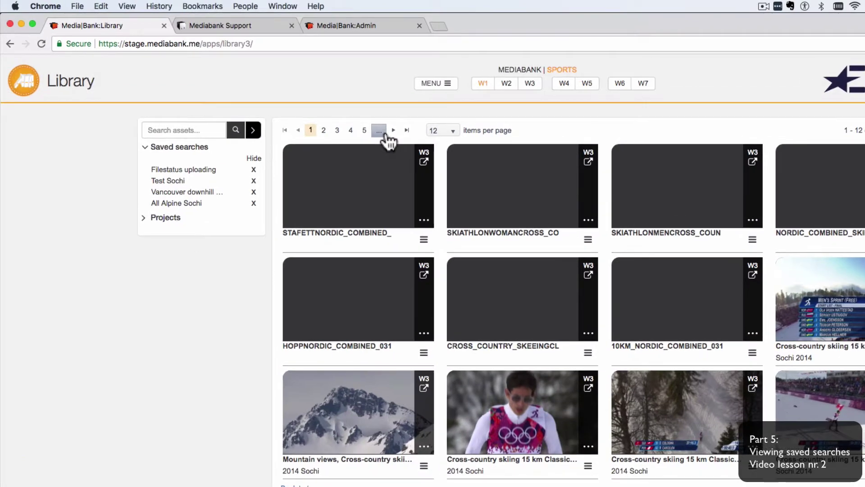
left_click(167, 170)
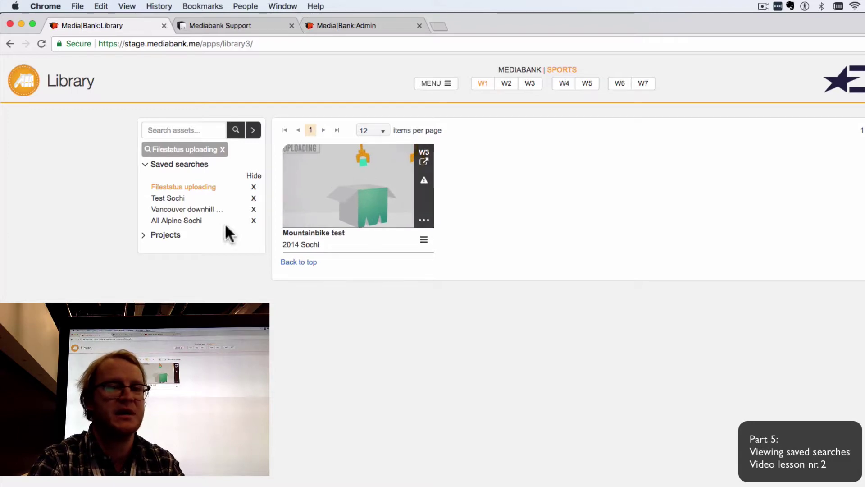
left_click(184, 208)
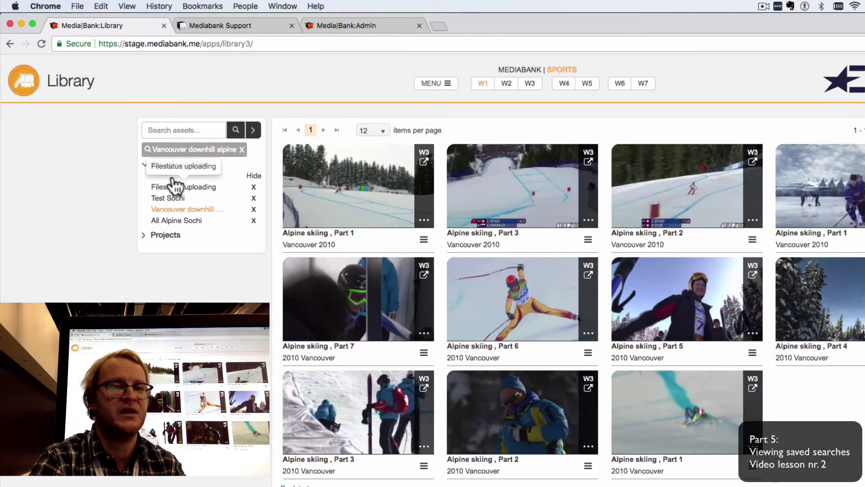
left_click(175, 187)
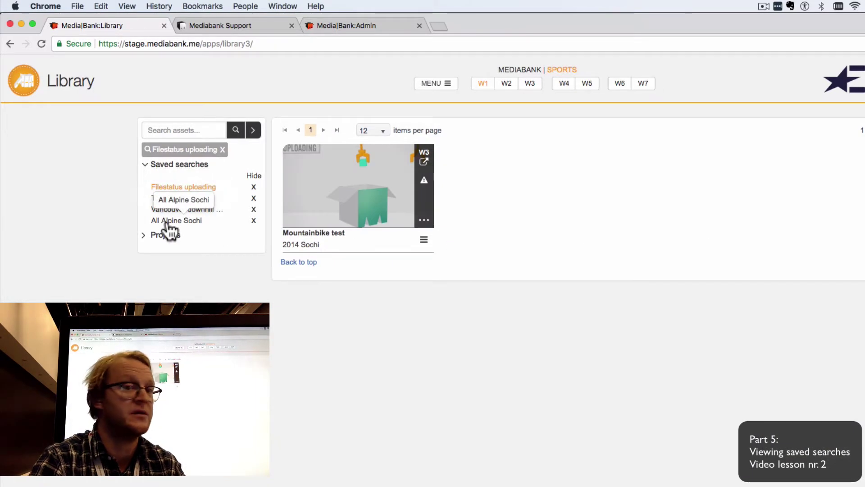
left_click(169, 221)
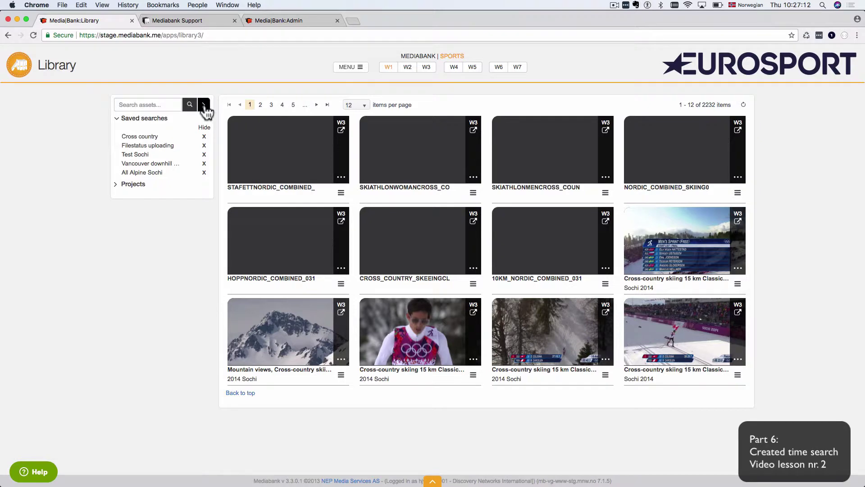
Step: Run a smart search for assets whose OlympicSport is equal to Biathlon
left_click(204, 105)
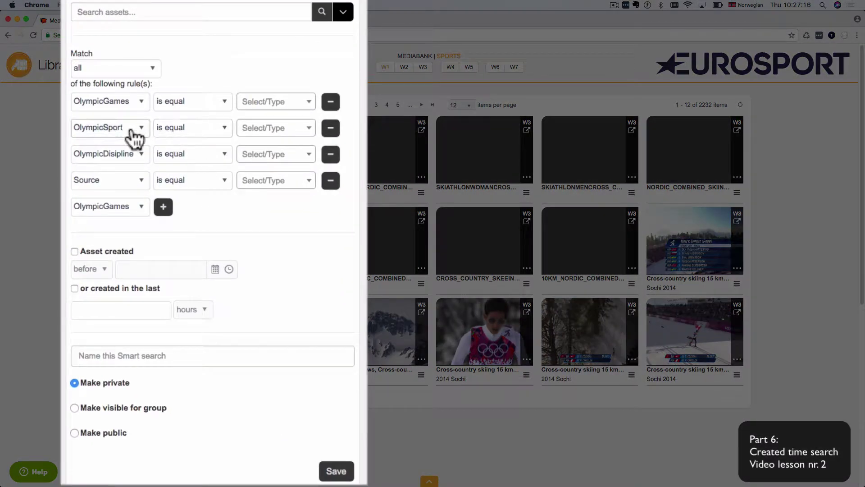
left_click(292, 131)
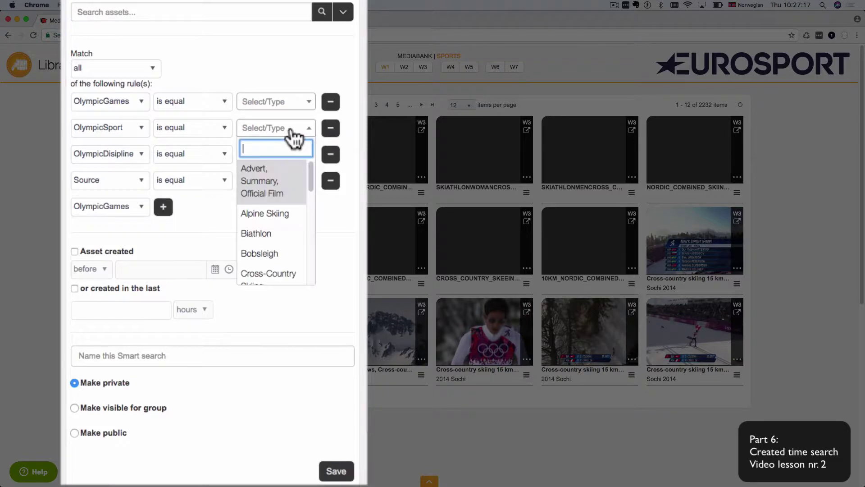
left_click(261, 235)
left_click(322, 16)
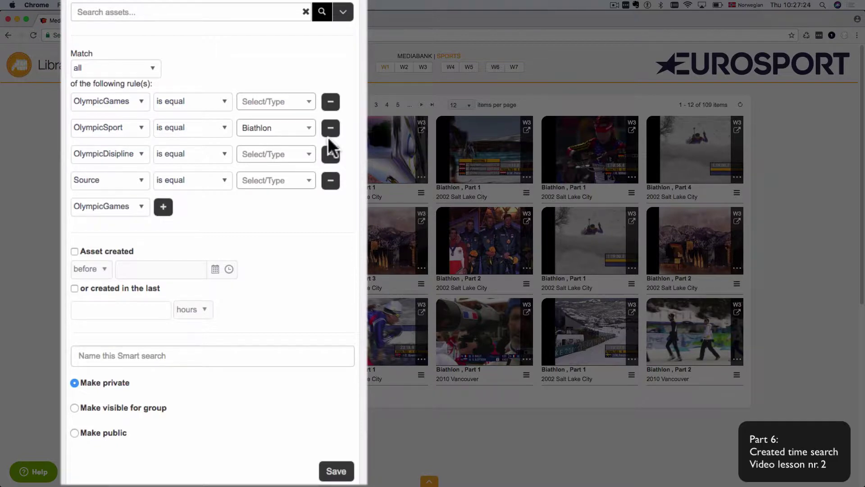
left_click(74, 251)
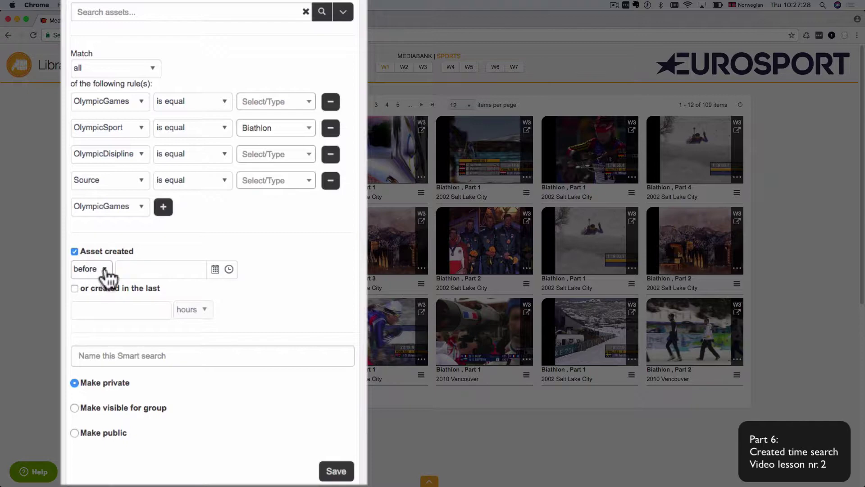
left_click(215, 270)
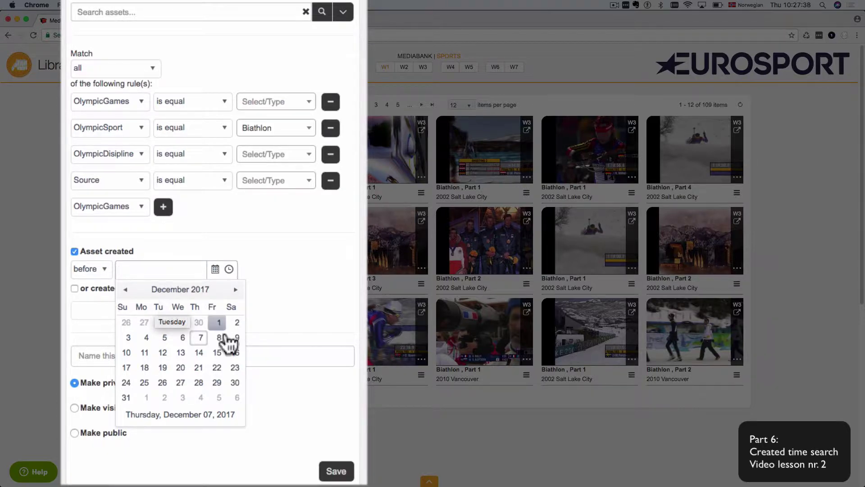
left_click(235, 290)
left_click(234, 290)
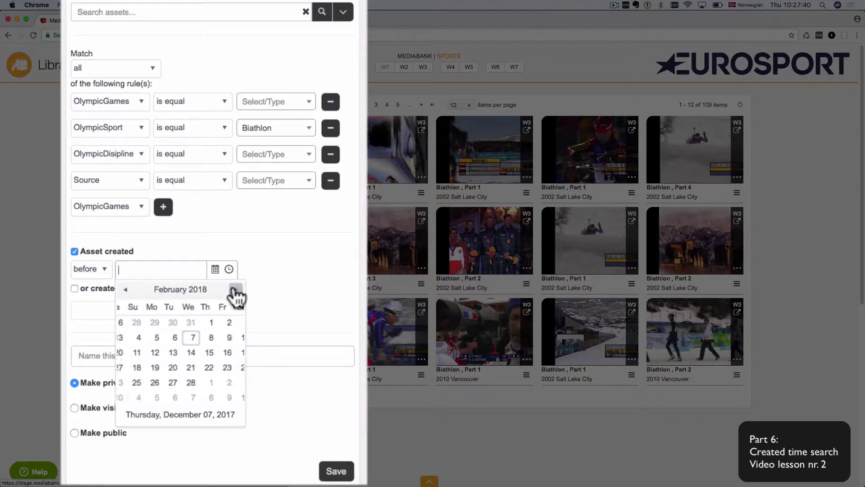
left_click(200, 338)
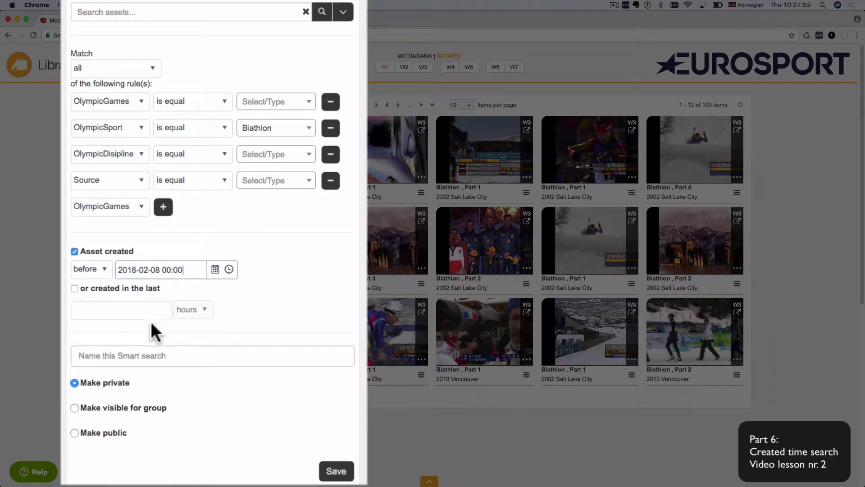
left_click(104, 270)
left_click(94, 299)
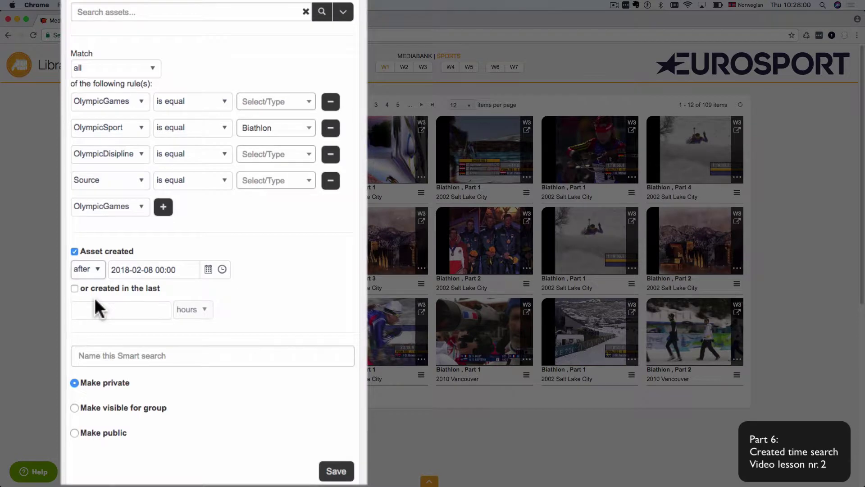
left_click(96, 270)
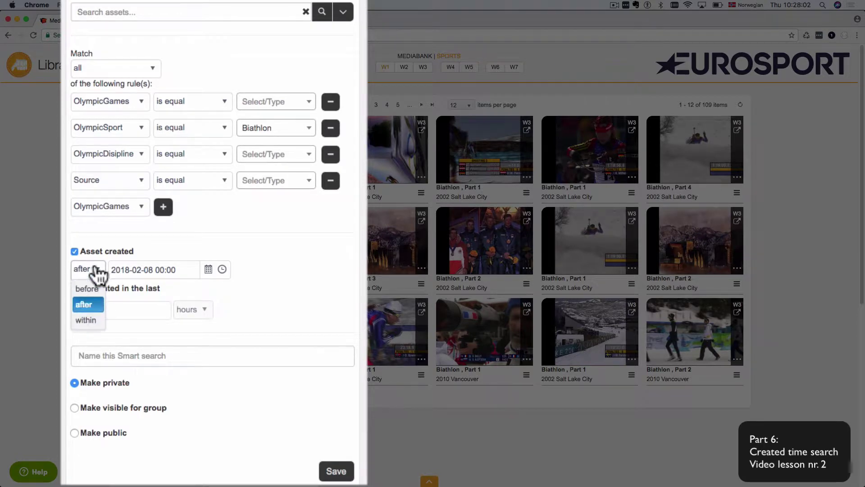
left_click(90, 317)
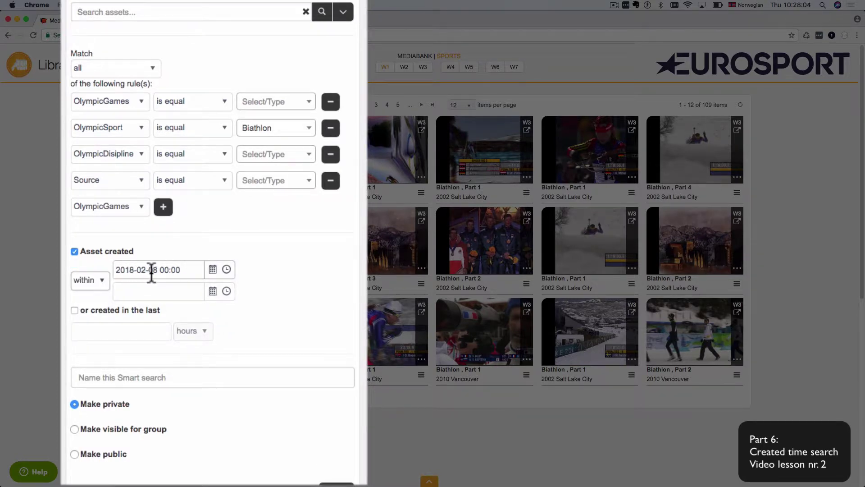
left_click(214, 291)
left_click(232, 312)
left_click(233, 312)
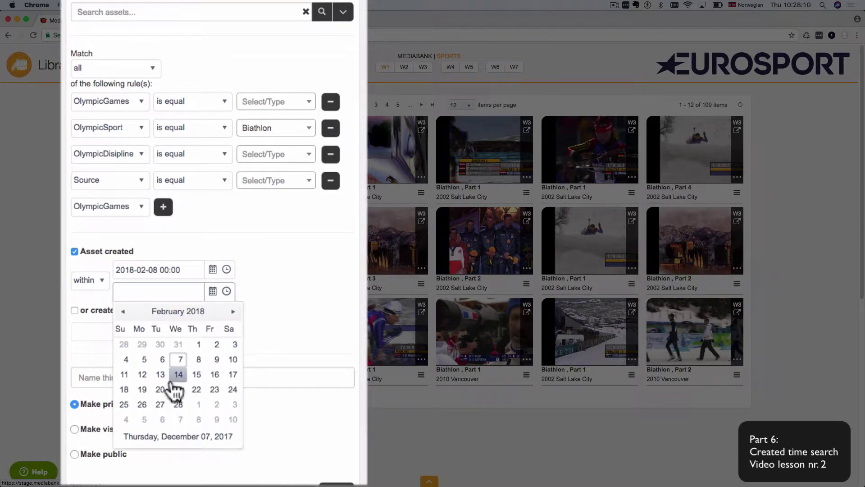
left_click(142, 404)
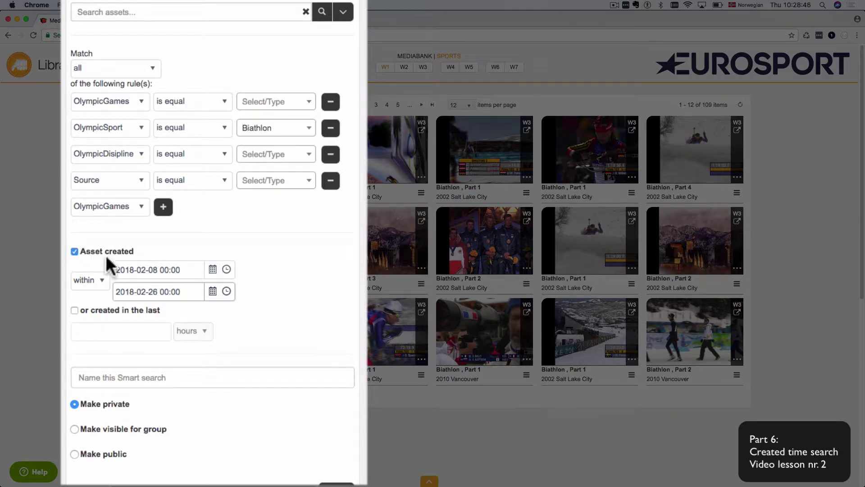
Step: Disable the asset creation date filter and limit the search to assets created in the last 24 hours
left_click(74, 250)
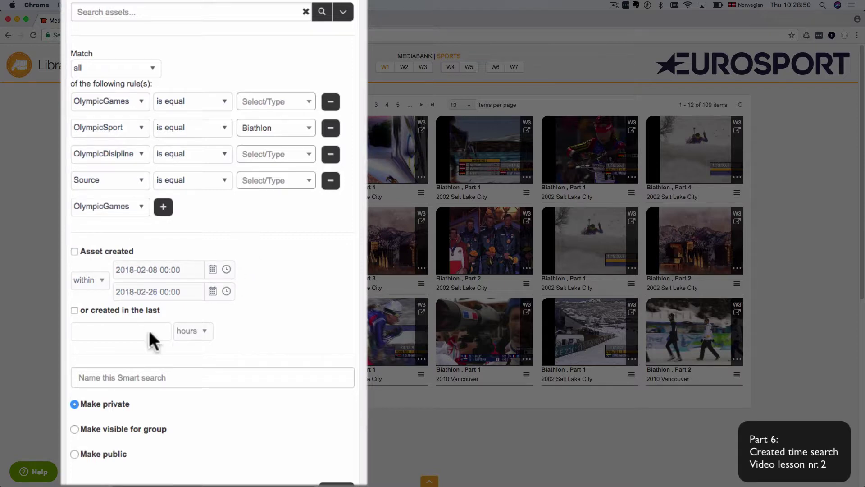
left_click(73, 309)
left_click(102, 332)
type("24")
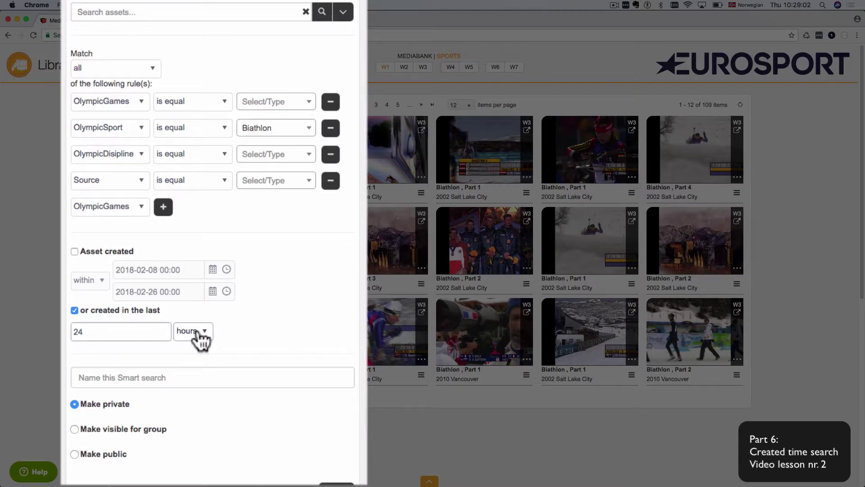
left_click(201, 339)
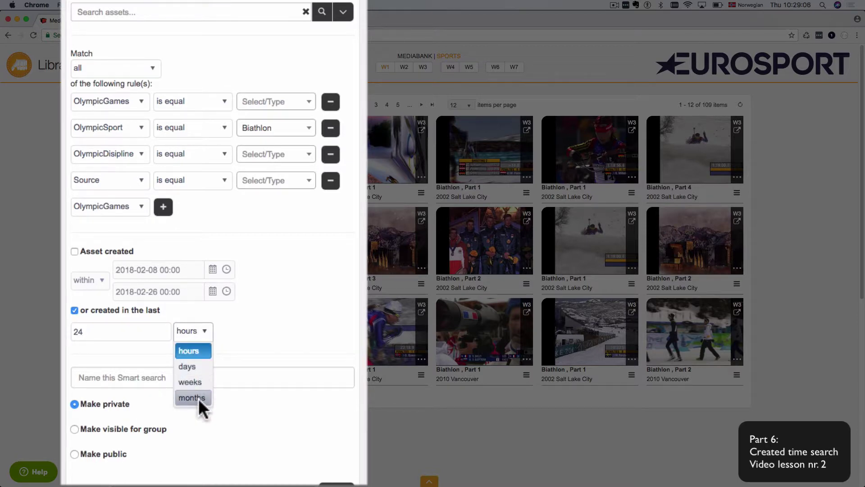
left_click(319, 346)
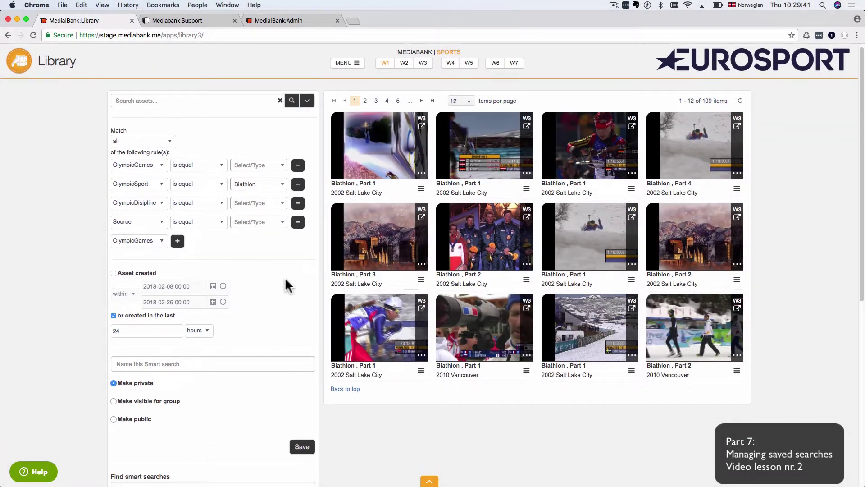
Step: Search the smart searches for "alpi" and clear the search criteria
scroll(286, 284, "down", 3)
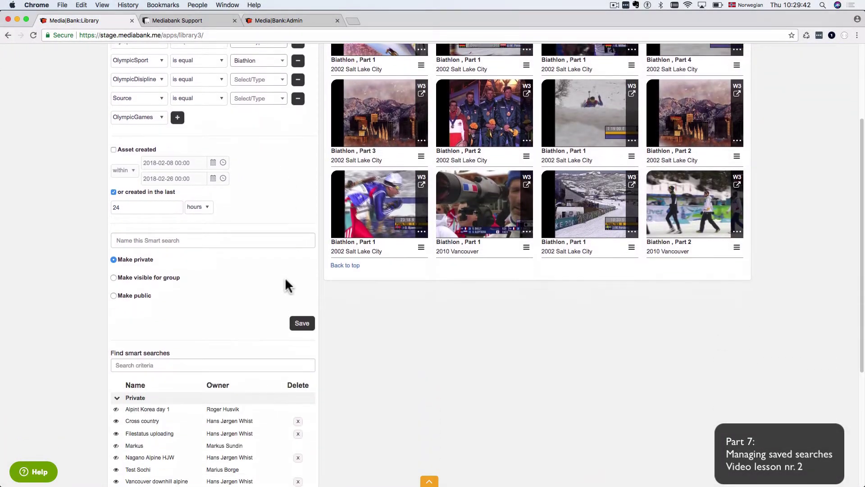
scroll(286, 280, "down", 5)
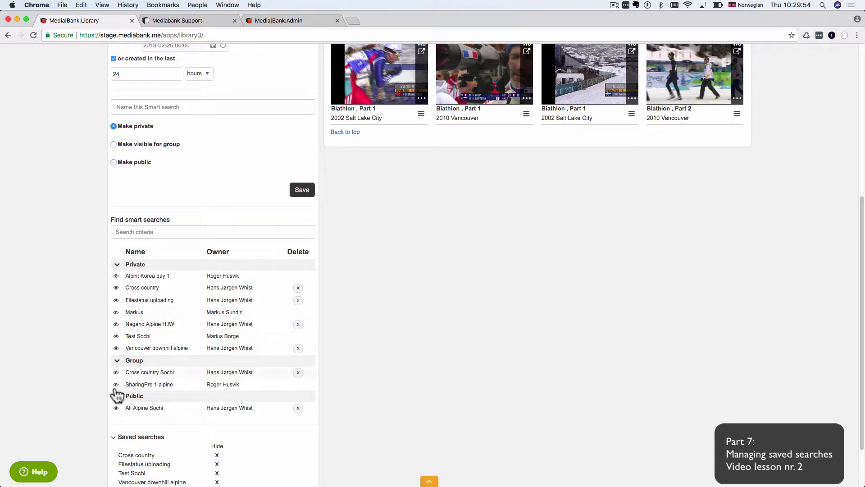
left_click(149, 232)
type("al")
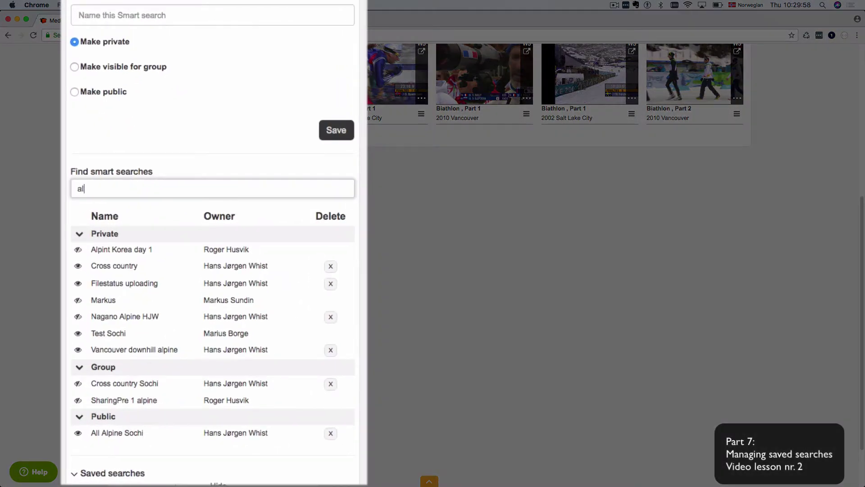
type("pi")
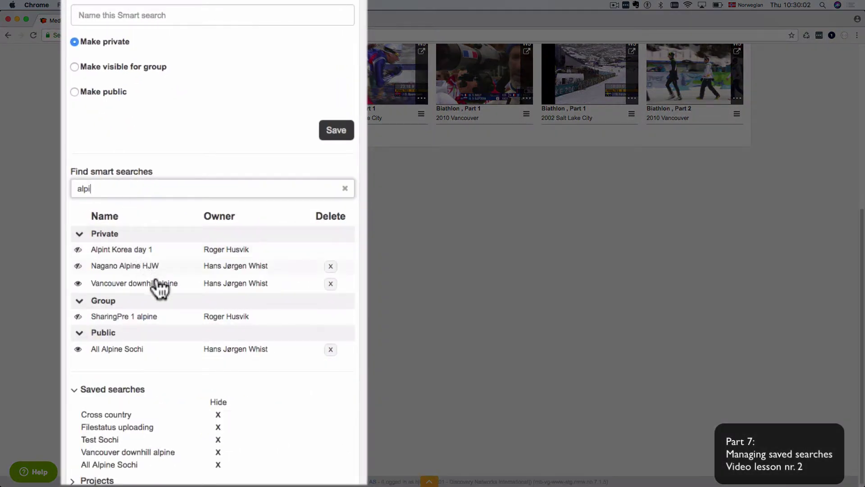
left_click(345, 188)
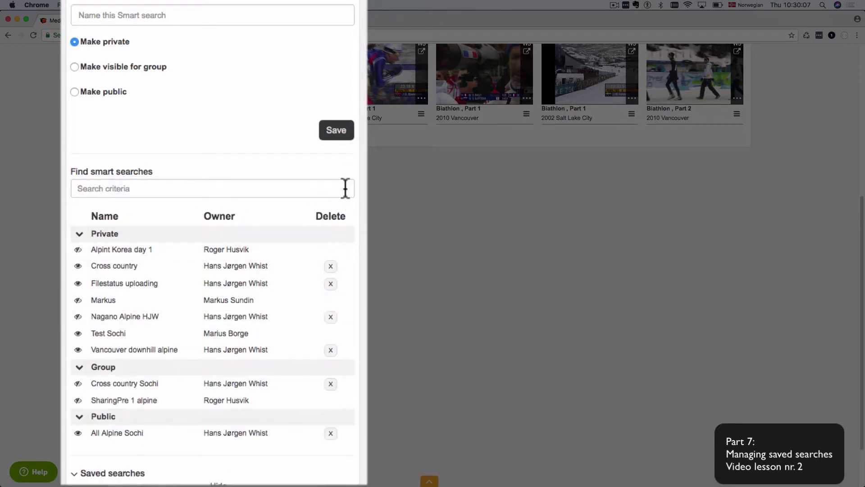
Step: Find the smart searches matching "cro", toggle the visibility of Cross country and Cross country Sochi, and leave both visible
left_click(286, 189)
type("cro")
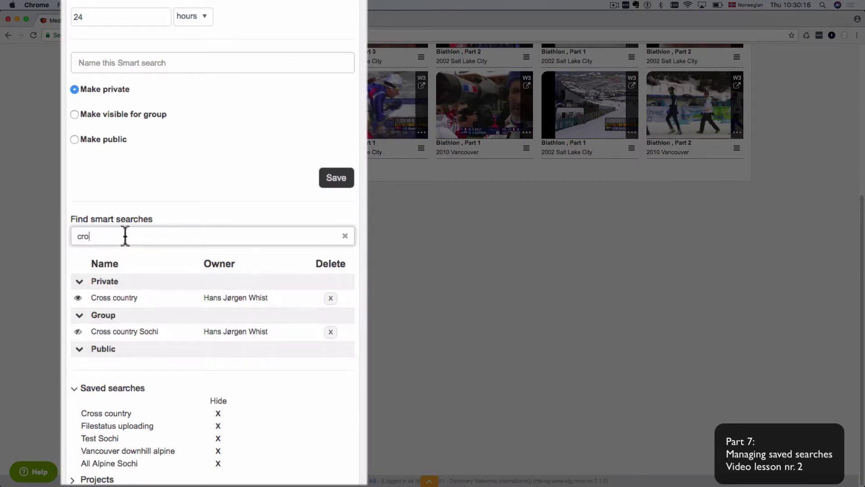
left_click(79, 333)
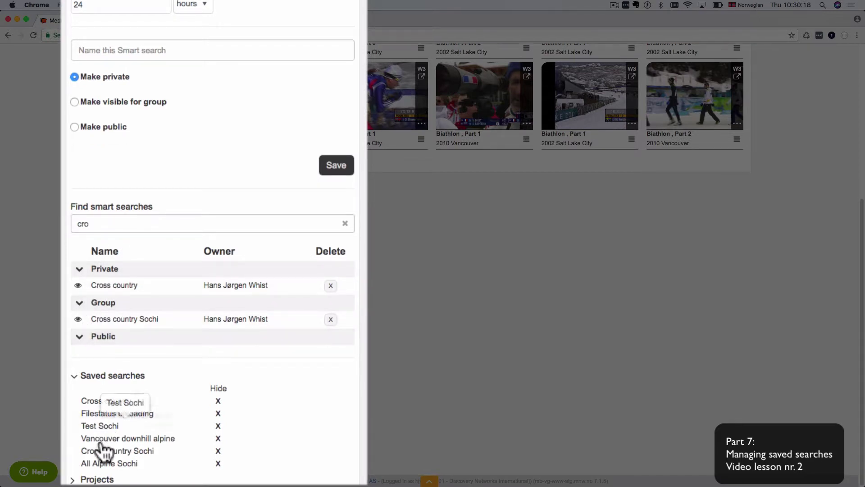
left_click(78, 319)
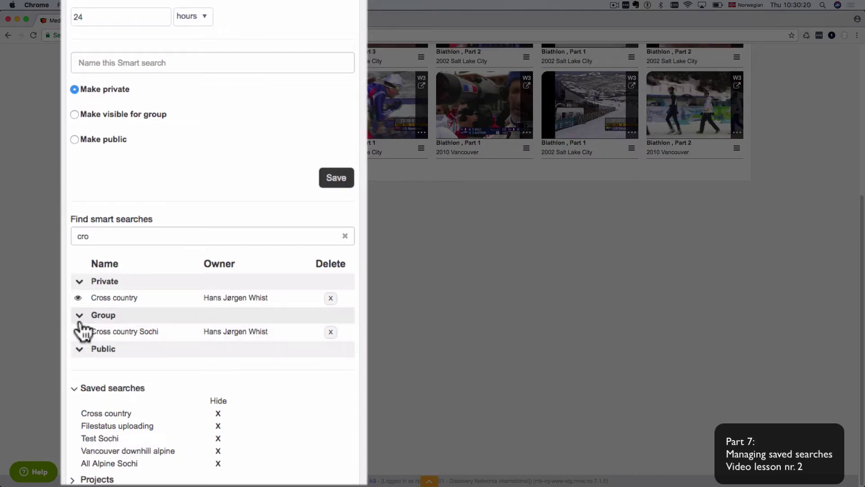
left_click(77, 297)
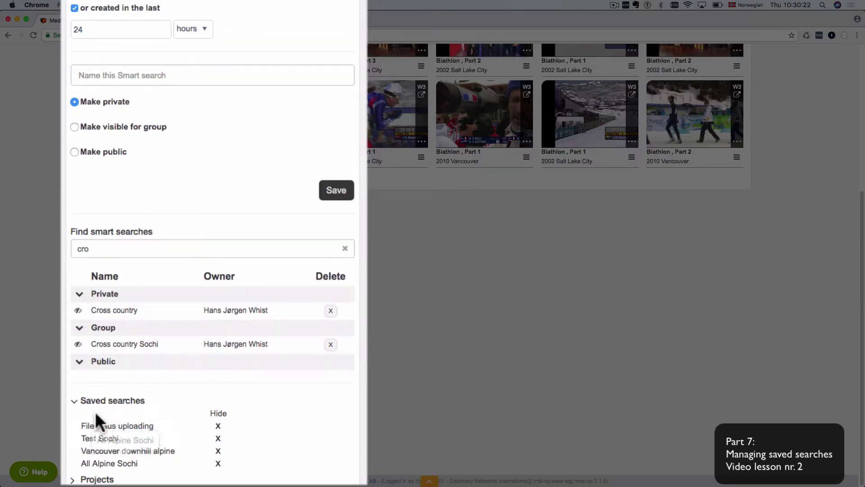
left_click(77, 344)
left_click(77, 298)
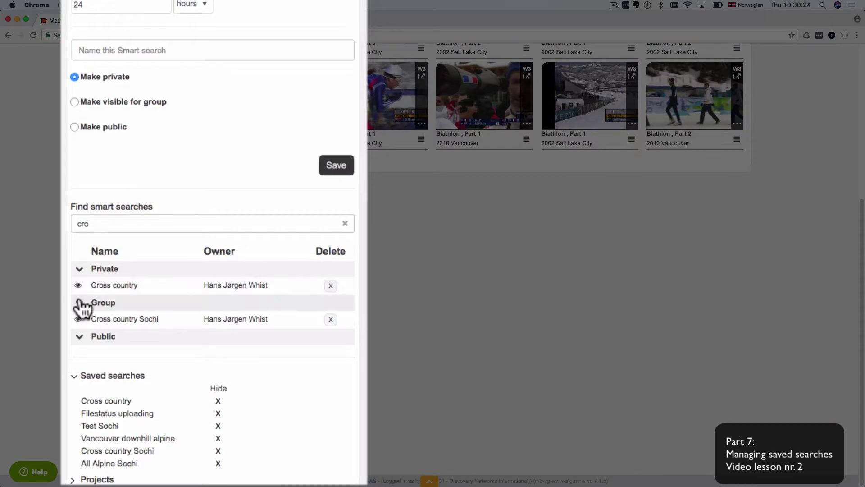
Step: Collapse the smart search options and hide Filestatus uploading from the saved searches
scroll(299, 101, "up", 10)
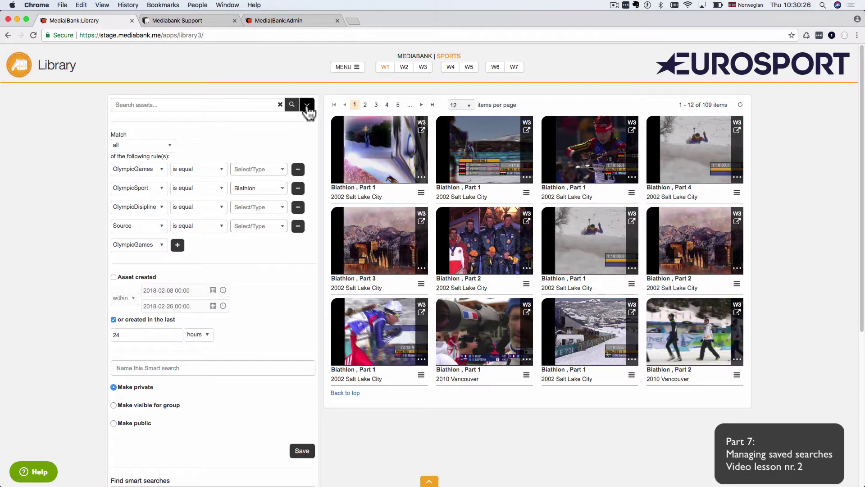
left_click(345, 12)
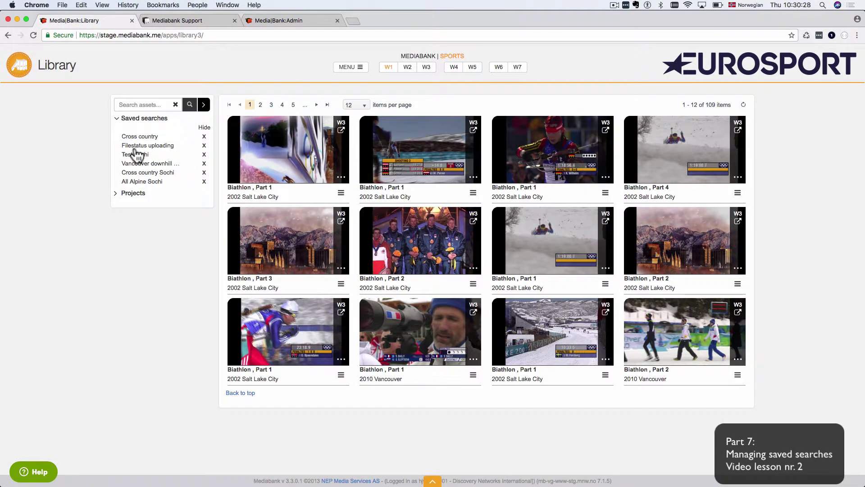
left_click(204, 146)
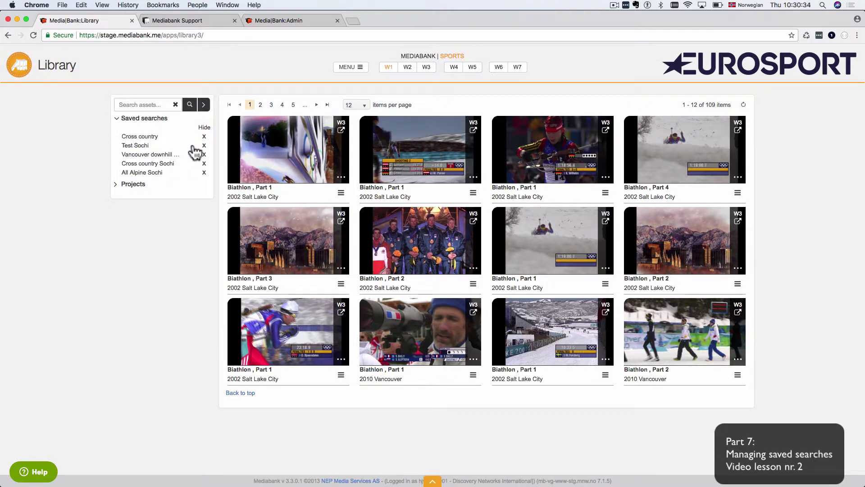
Step: Expand the smart search options, start deleting the private Cross country smart search and cancel the deletion
left_click(204, 105)
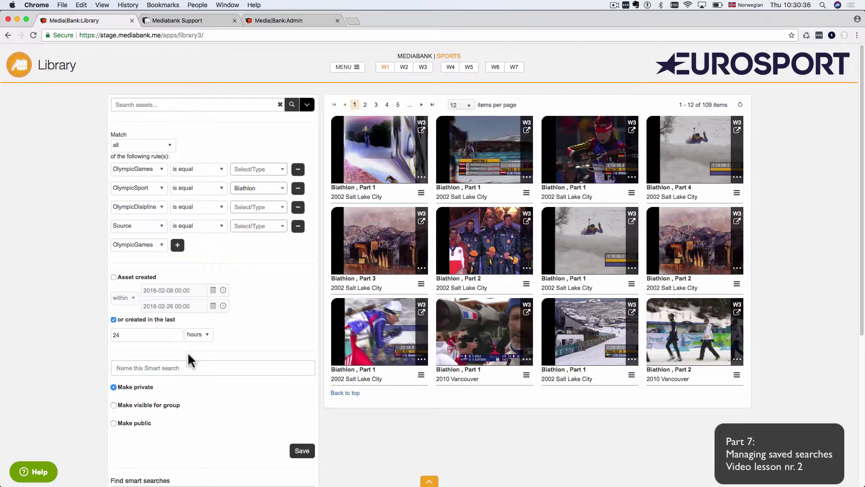
scroll(188, 352, "down", 5)
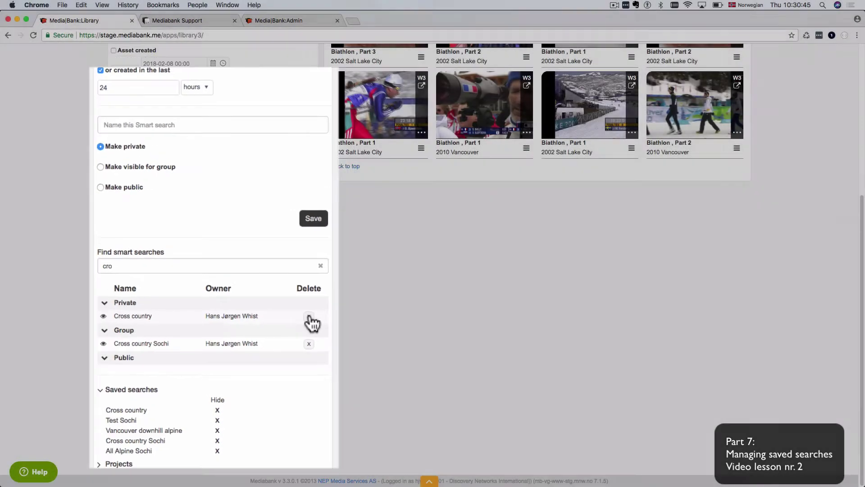
left_click(298, 311)
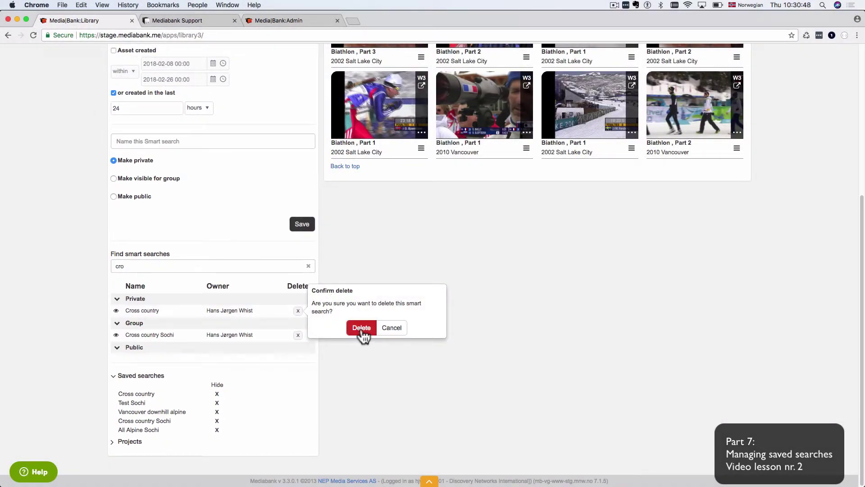
left_click(392, 329)
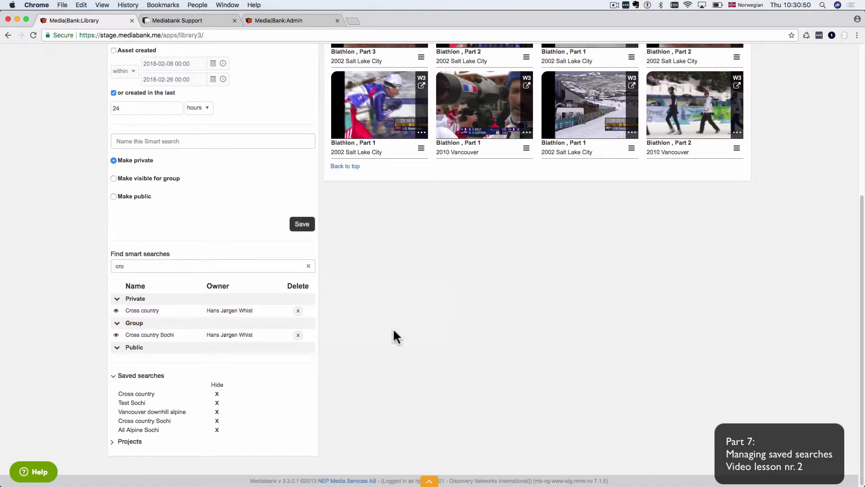
Step: Clear the smart search name filter and reset all asset search rules and creation time settings
left_click(308, 266)
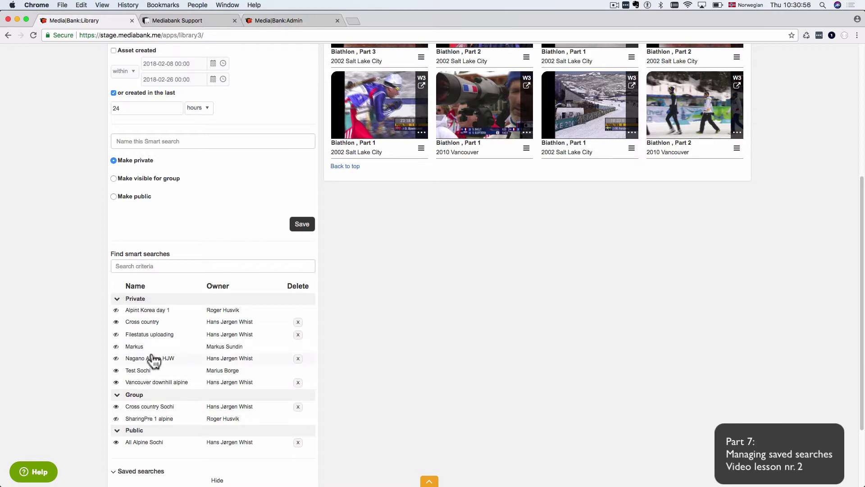
scroll(171, 338, "up", 5)
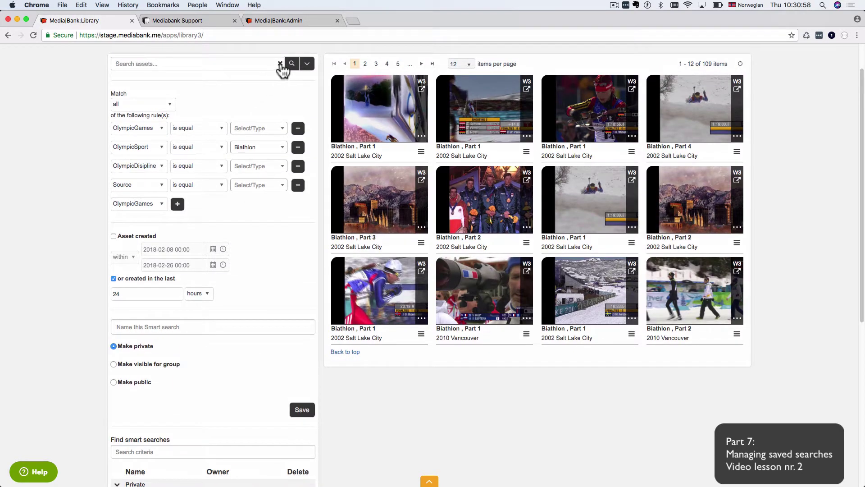
left_click(280, 63)
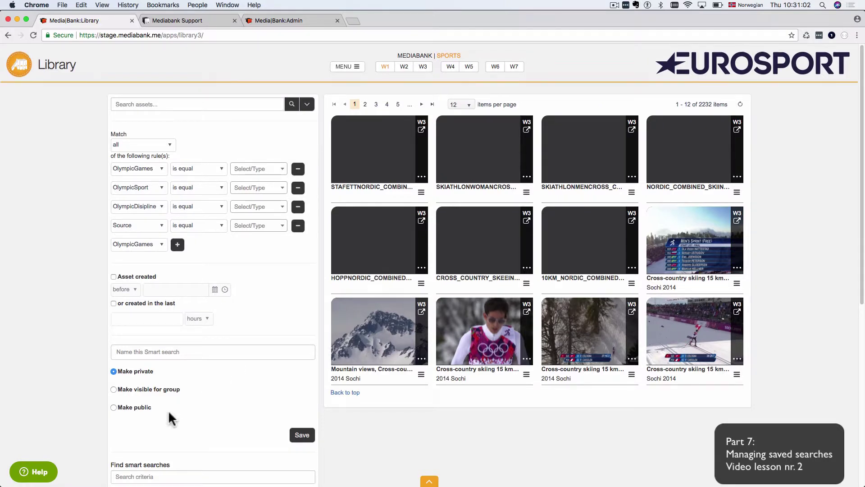
scroll(170, 414, "down", 5)
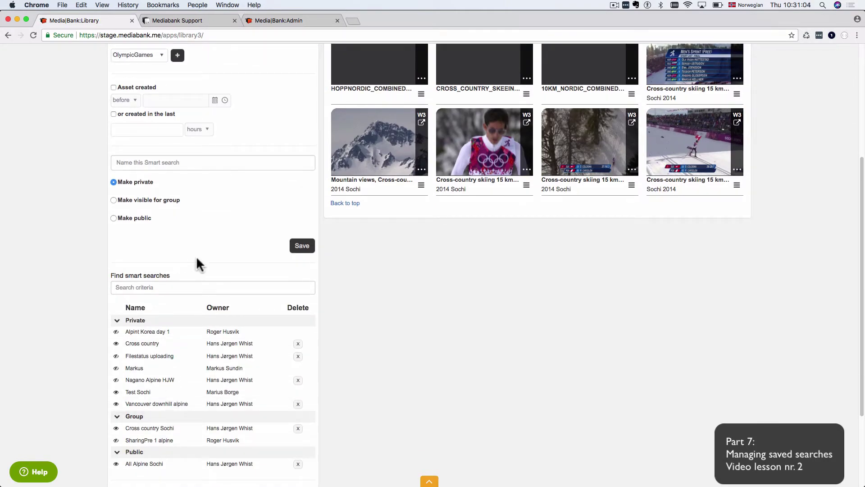
Step: View the W4 workspace and return to the W1 asset grid
scroll(197, 258, "up", 5)
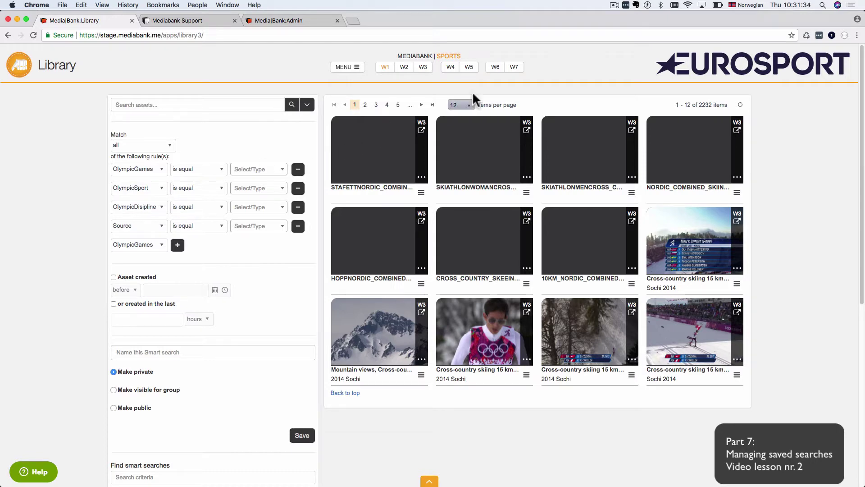
left_click(451, 68)
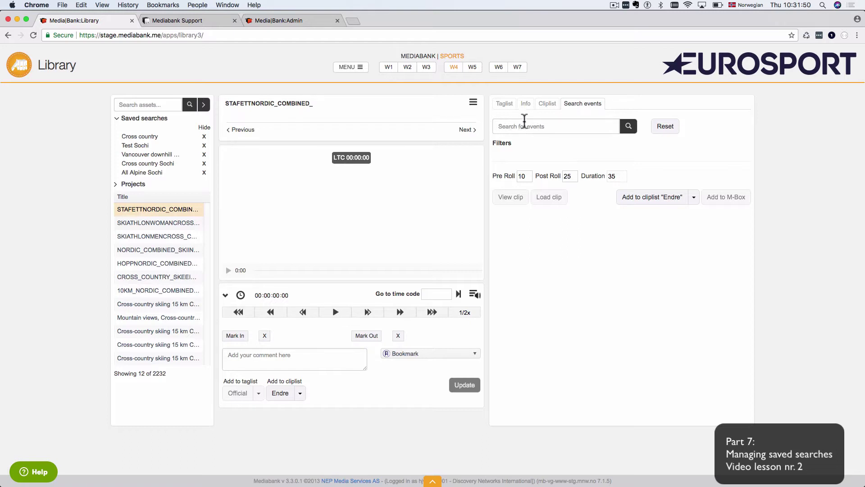
left_click(389, 68)
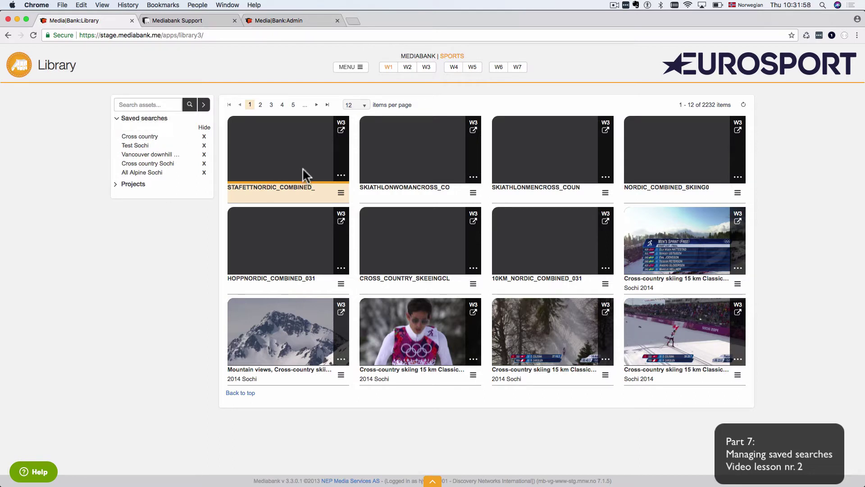
Step: Open the asset Mountain views, Cross-country skiing 15 km Classic, Part 5 in W3 and examine its client defined fields
left_click(342, 314)
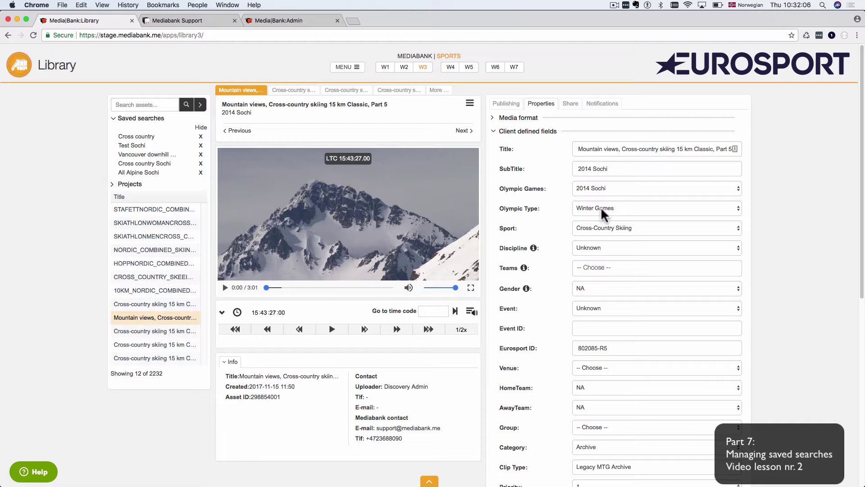
scroll(588, 307, "down", 5)
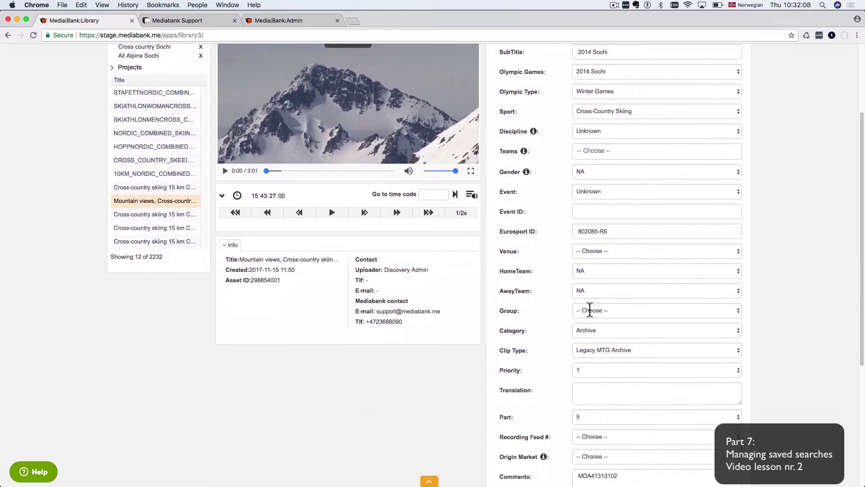
Step: Expand the smart search options beside the asset search and collapse them again
scroll(590, 309, "up", 5)
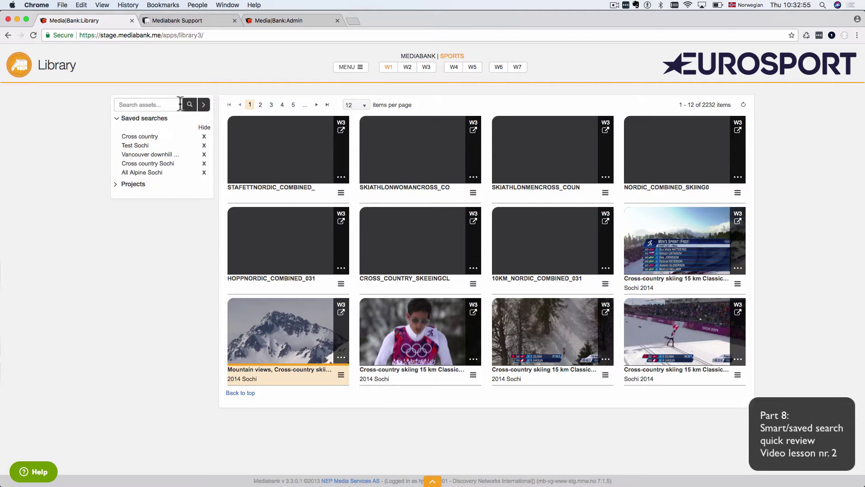
left_click(204, 104)
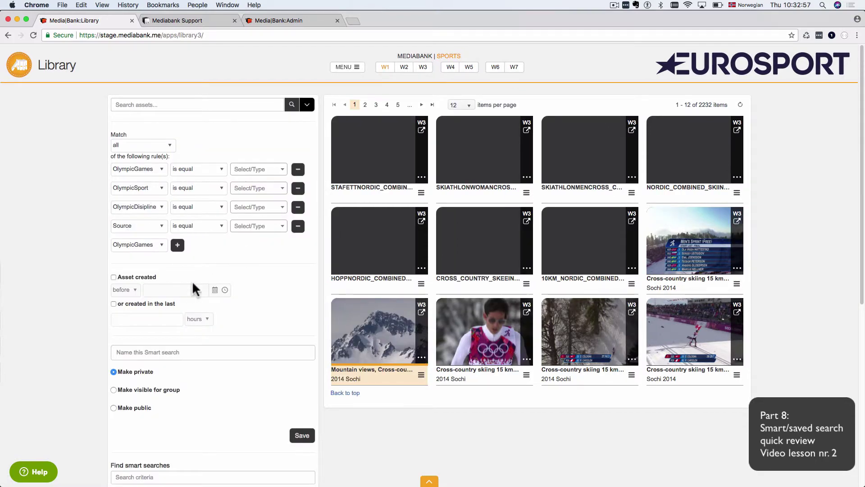
left_click(307, 104)
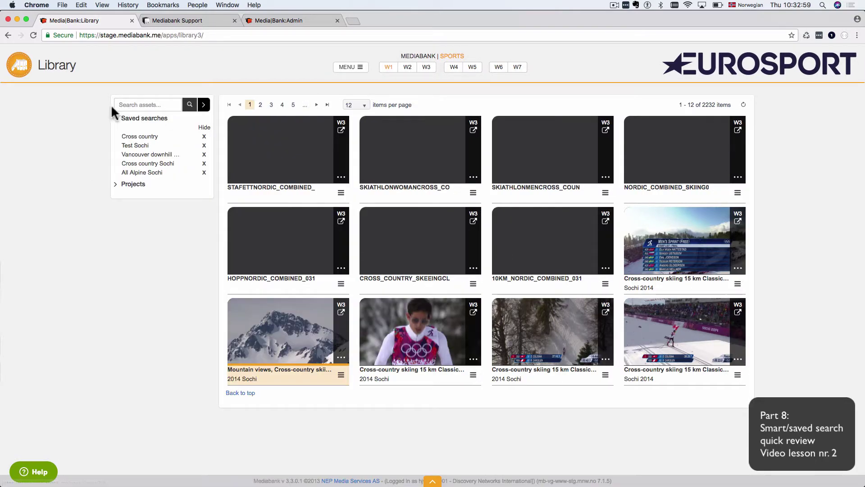
Step: Search the assets for sochi and set the OlympicSport rule to Biathlon in the smart search options
left_click(126, 105)
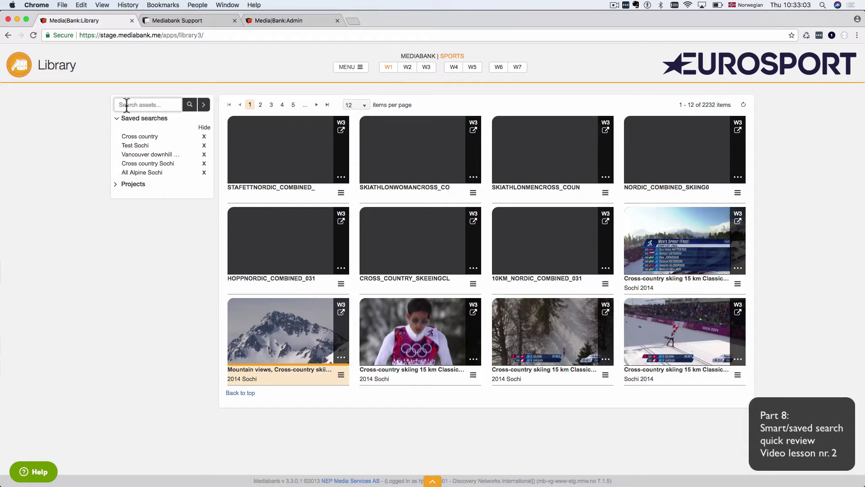
type("sochi")
key("Return")
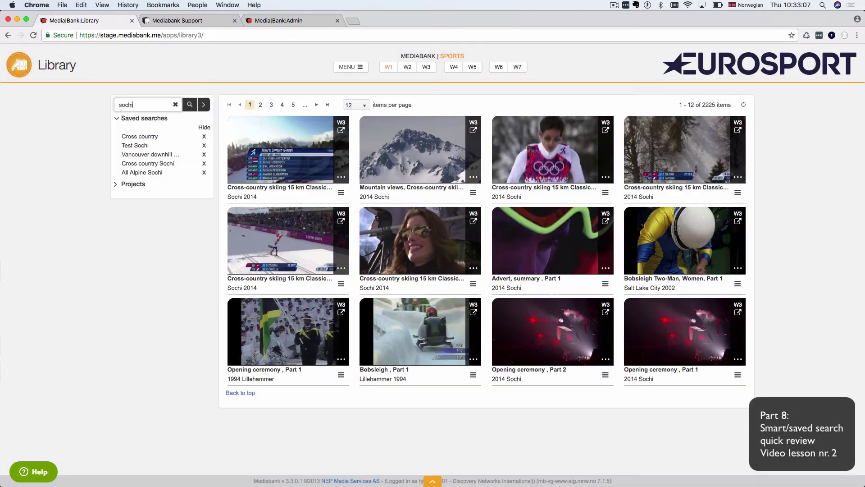
left_click(203, 104)
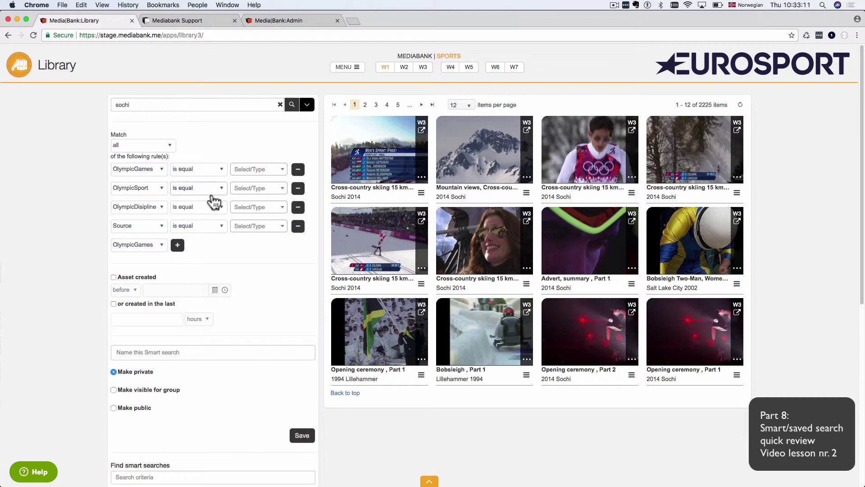
left_click(266, 189)
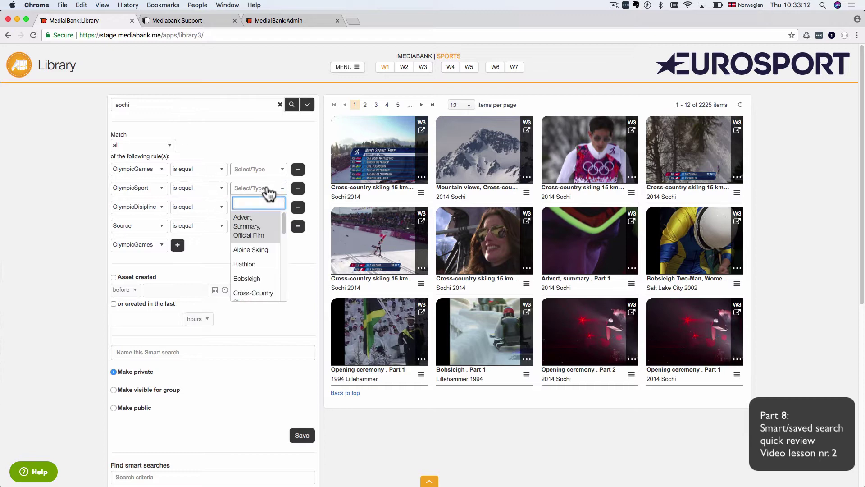
left_click(256, 263)
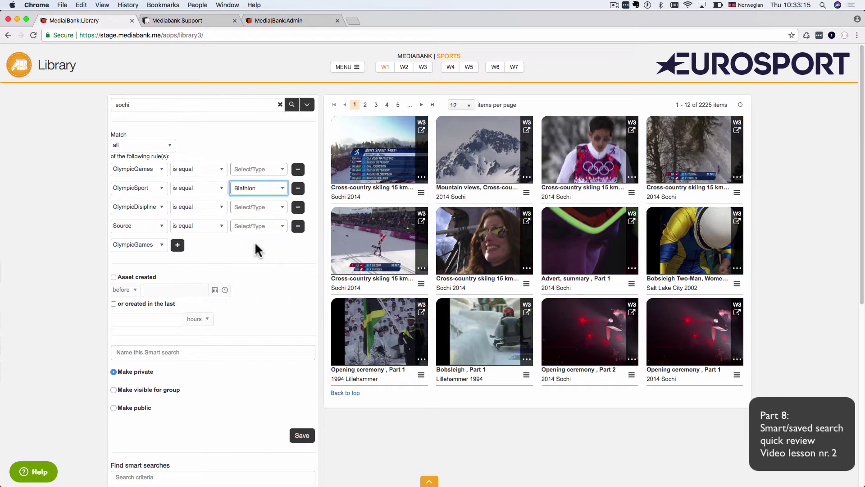
Step: Name the smart search "freetext sochi bialthlon", try the group and public visibility options, and make it private
left_click(149, 353)
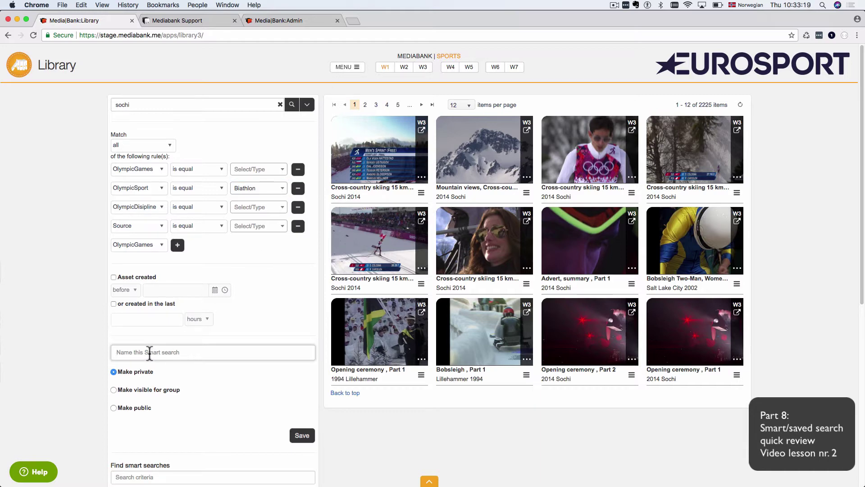
type("freetext sochi bialthlon")
left_click(116, 391)
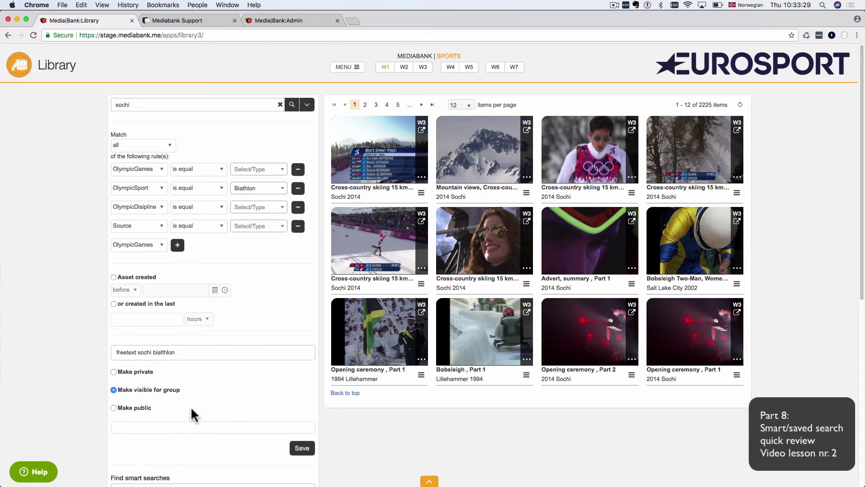
left_click(114, 407)
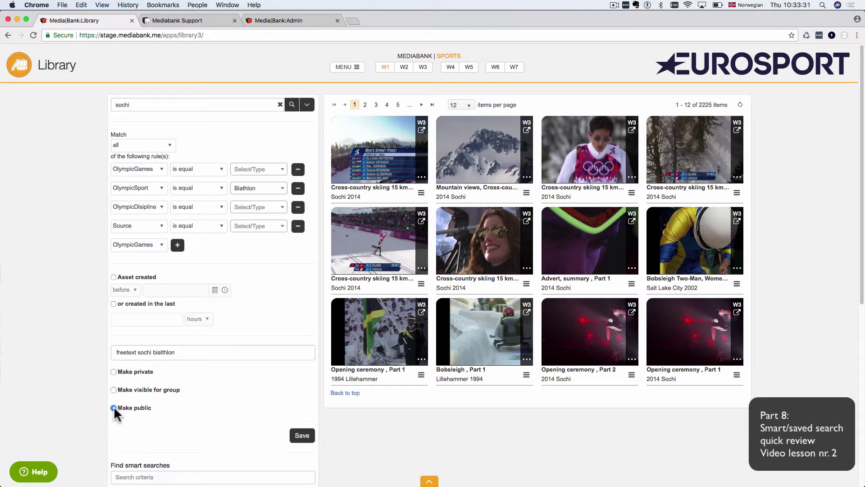
left_click(114, 371)
scroll(237, 378, "down", 3)
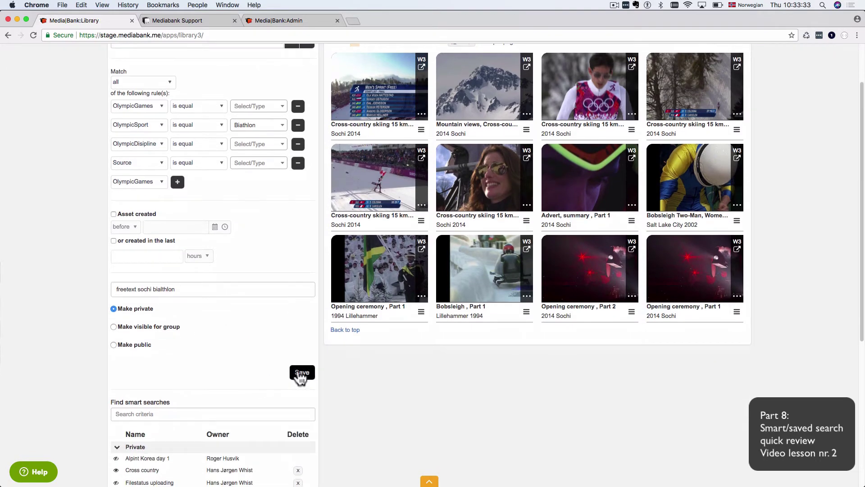
Step: Run the sochi search with the Biathlon rule and save it as a private smart search
scroll(282, 287, "up", 3)
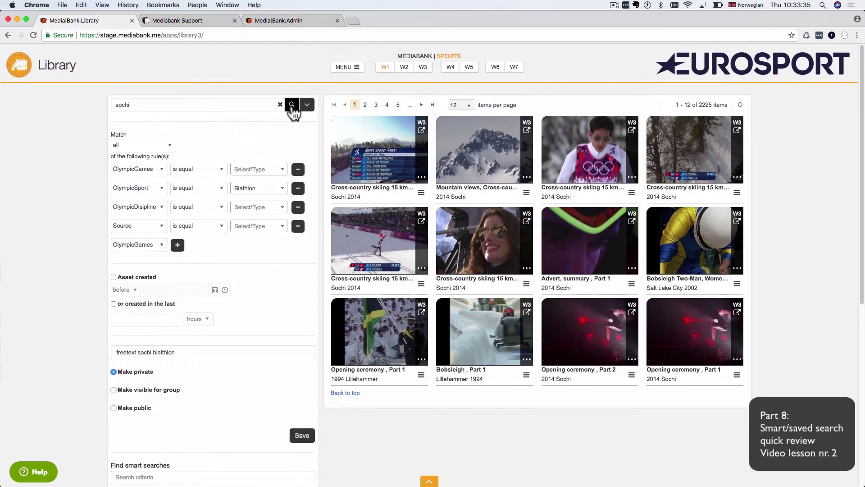
left_click(291, 104)
scroll(270, 298, "down", 5)
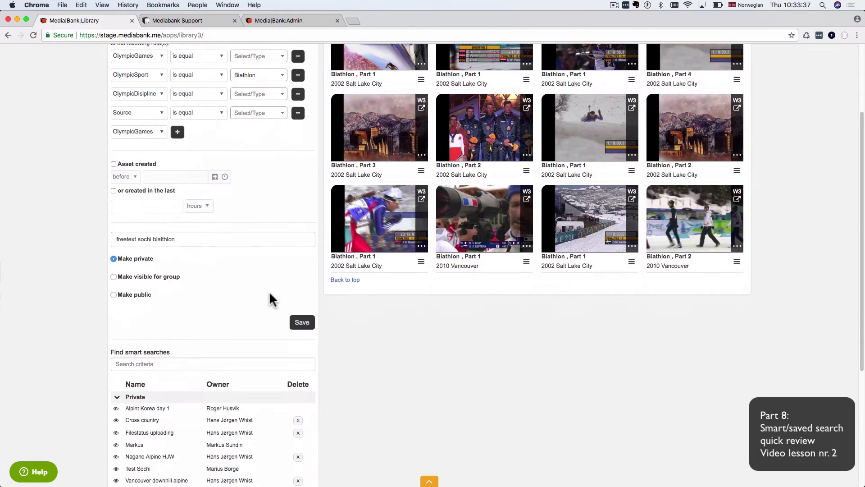
left_click(302, 323)
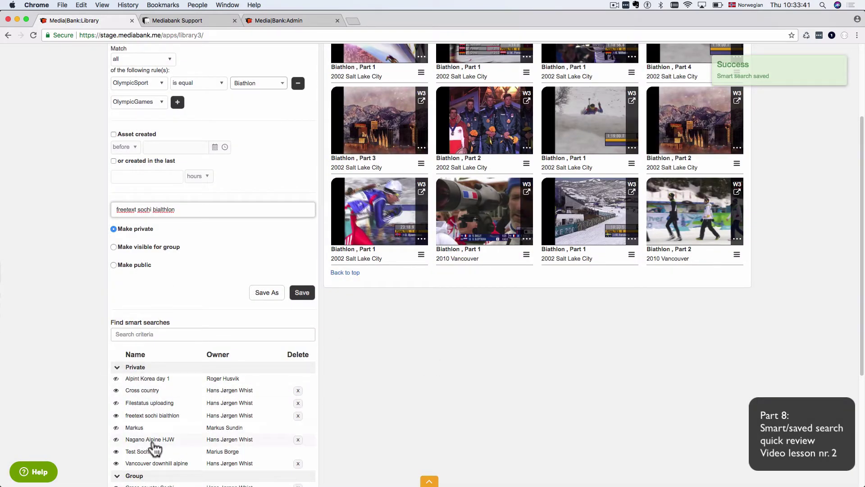
Step: Hide the freetext sochi bialthlon smart search from the saved searches and show it again
scroll(160, 448, "down", 2)
scroll(157, 447, "down", 1)
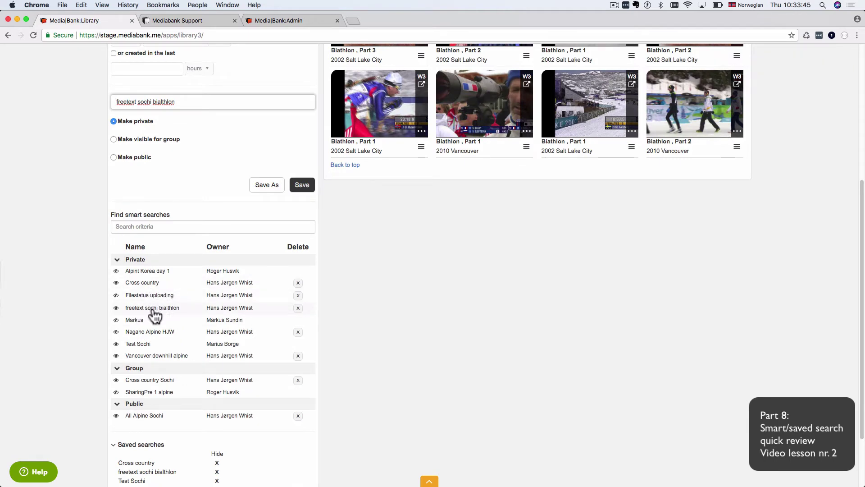
left_click(116, 308)
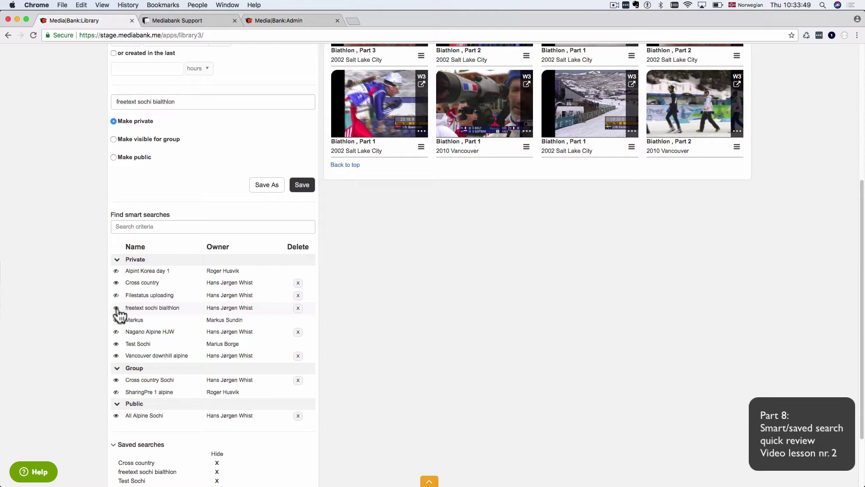
scroll(144, 450, "down", 3)
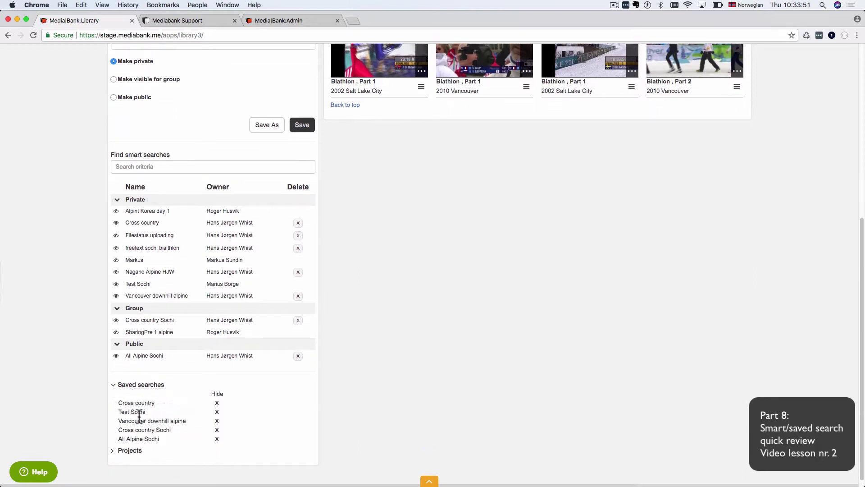
left_click(116, 247)
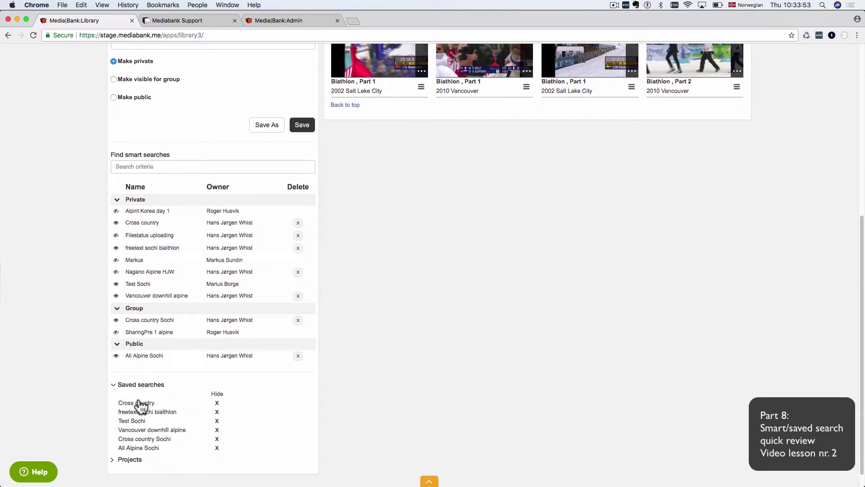
Step: Apply the saved search freetext sochi bialthlon, collapse the search options and clear the applied search
left_click(160, 411)
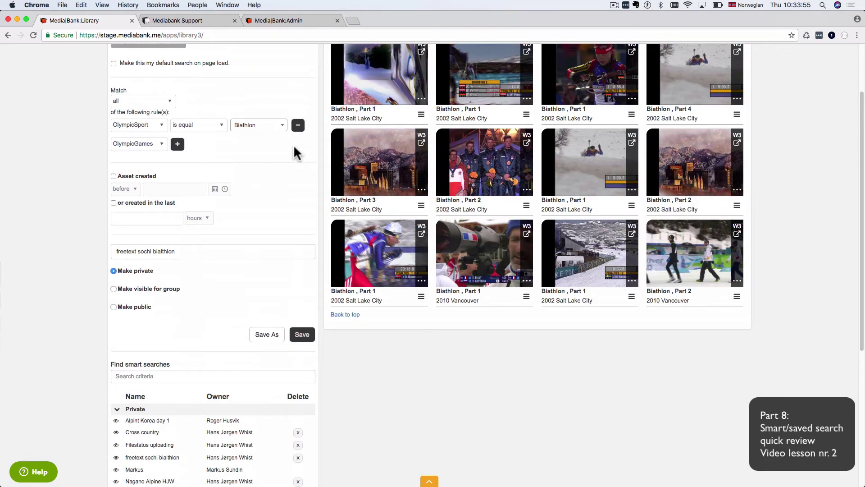
scroll(305, 131, "up", 3)
left_click(303, 110)
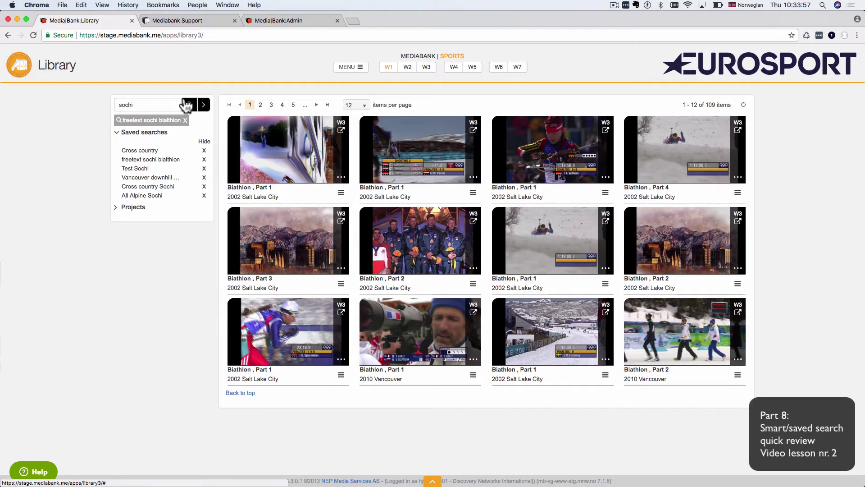
left_click(183, 118)
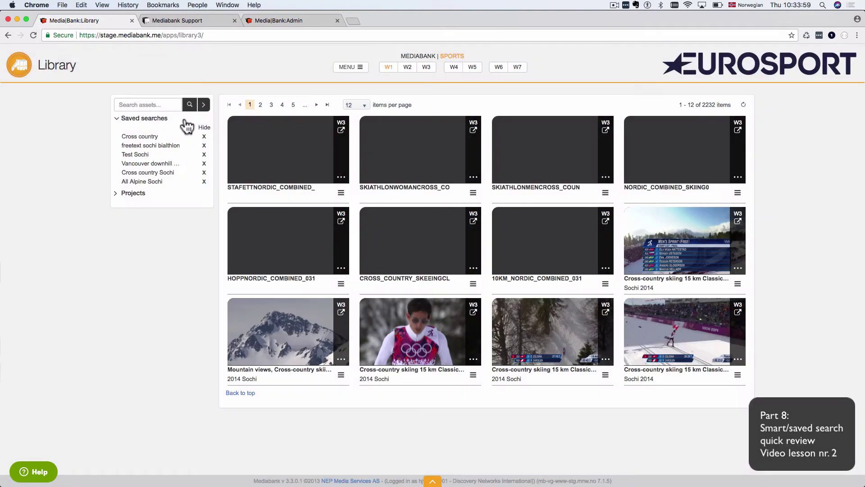
Step: Apply the saved searches Cross country Sochi, Cross country, freetext sochi bialthlon and Test Sochi one after another
left_click(149, 173)
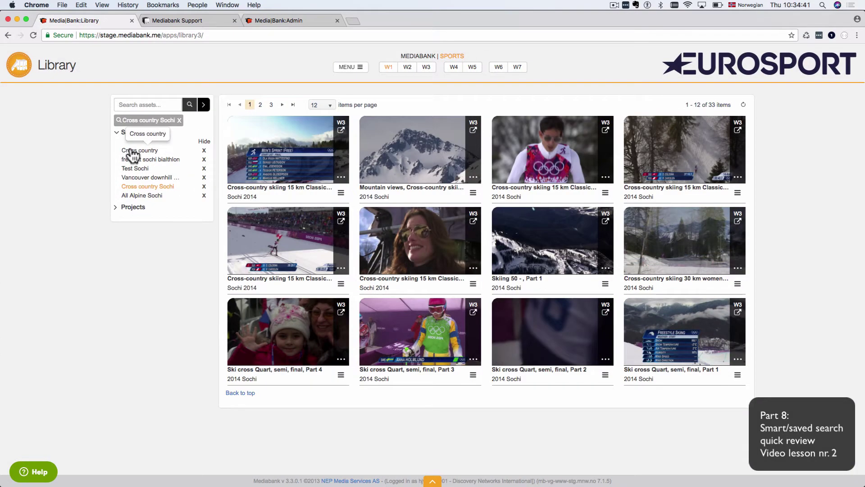
left_click(132, 152)
left_click(132, 158)
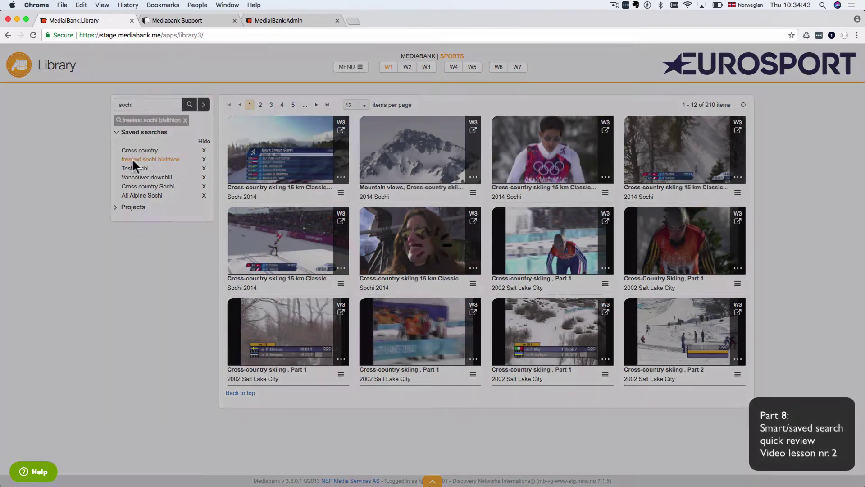
left_click(132, 168)
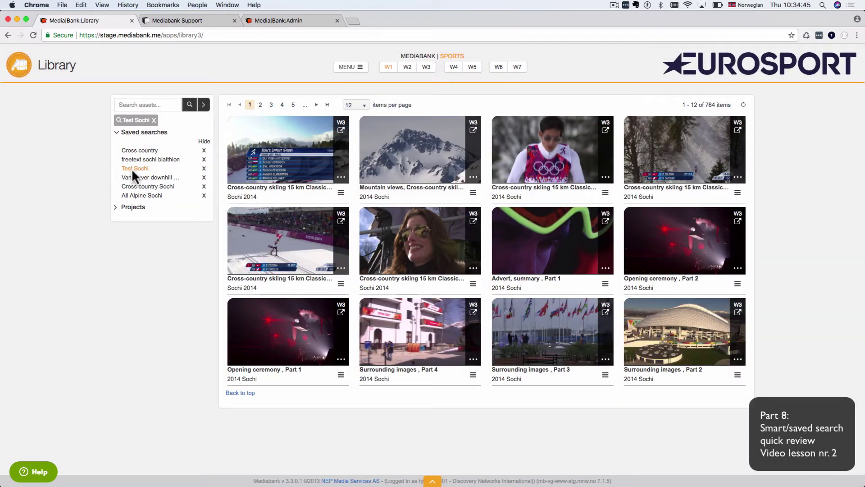
Step: Expand the smart search options and load freetext sochi bialthlon from the private smart searches
left_click(204, 105)
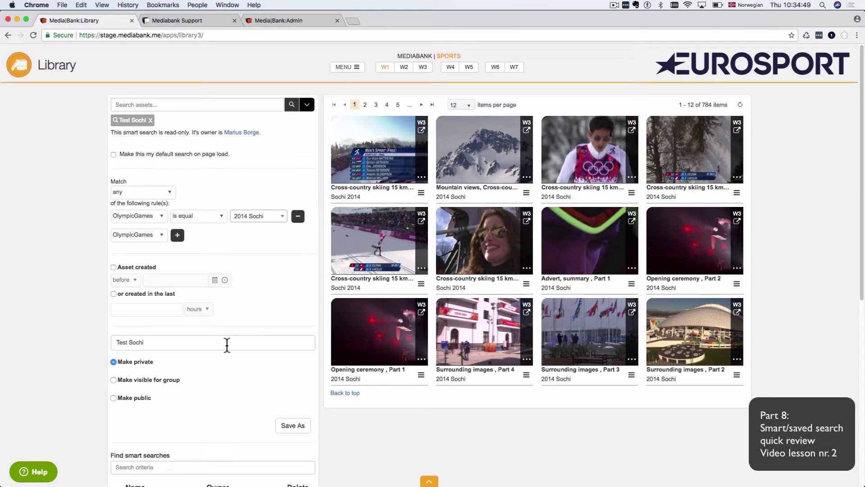
scroll(227, 345, "down", 5)
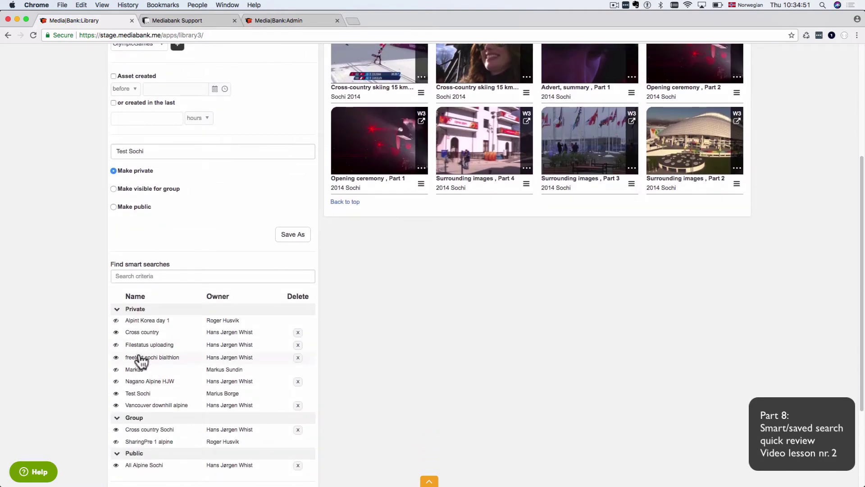
left_click(140, 358)
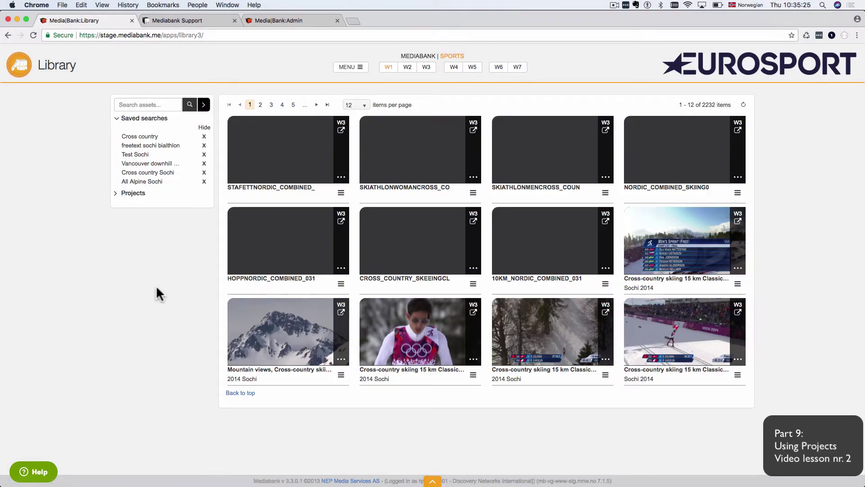
Step: Expand the Projects section and start a new project titled "My super project for alpine"
left_click(116, 193)
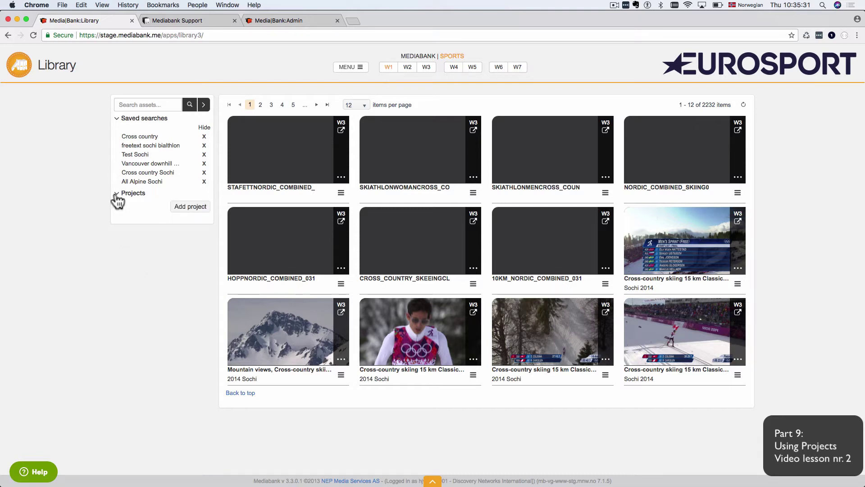
left_click(189, 208)
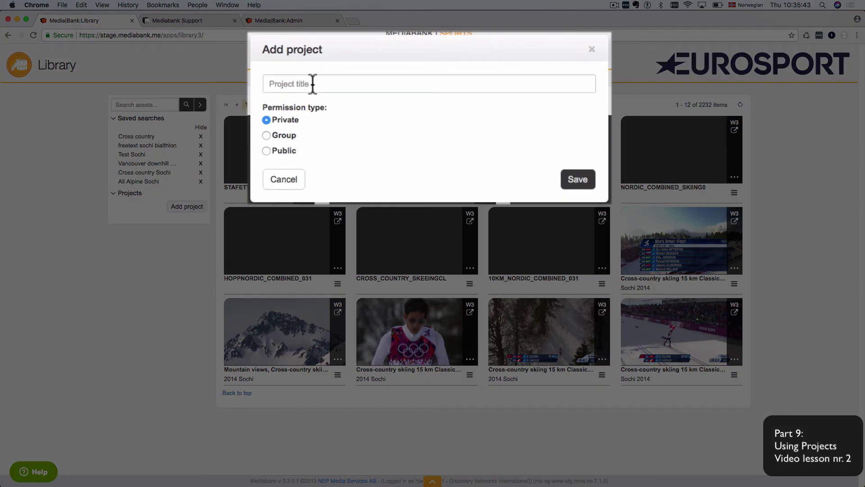
left_click(344, 94)
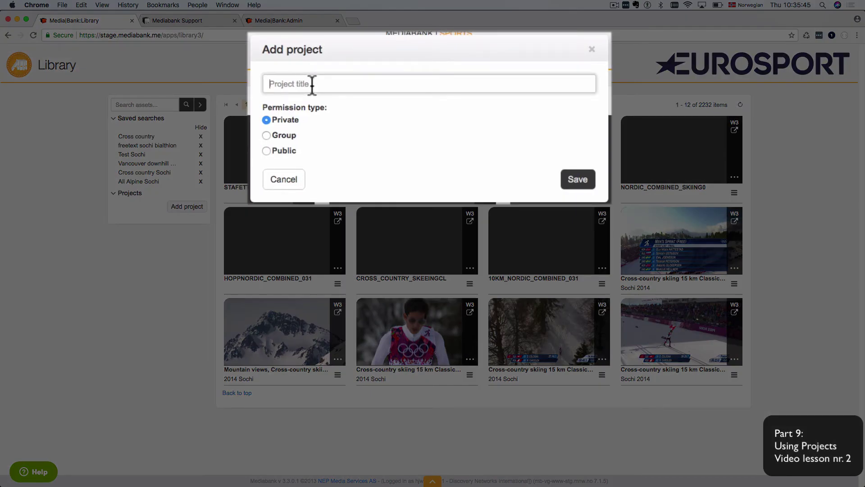
type("My super project for apl")
key("BackSpace")
key("BackSpace")
type("alpine")
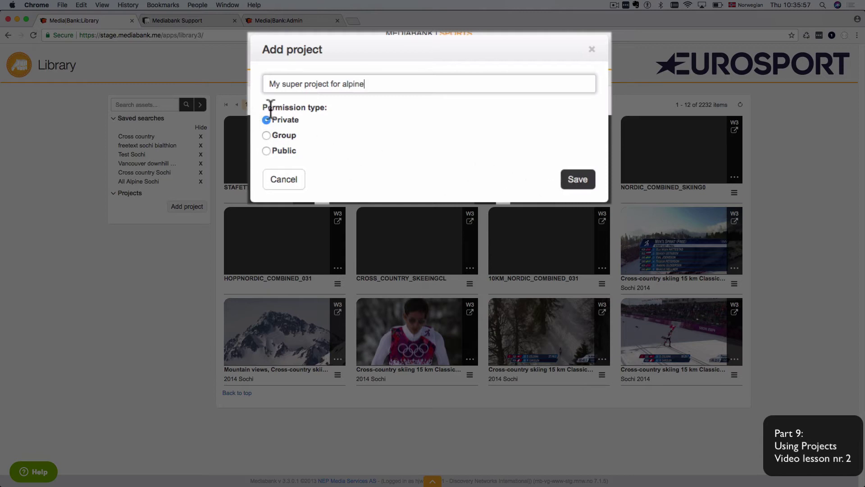
Step: Try the Group and Public permission types for the new project and set its permission to Private
left_click(268, 135)
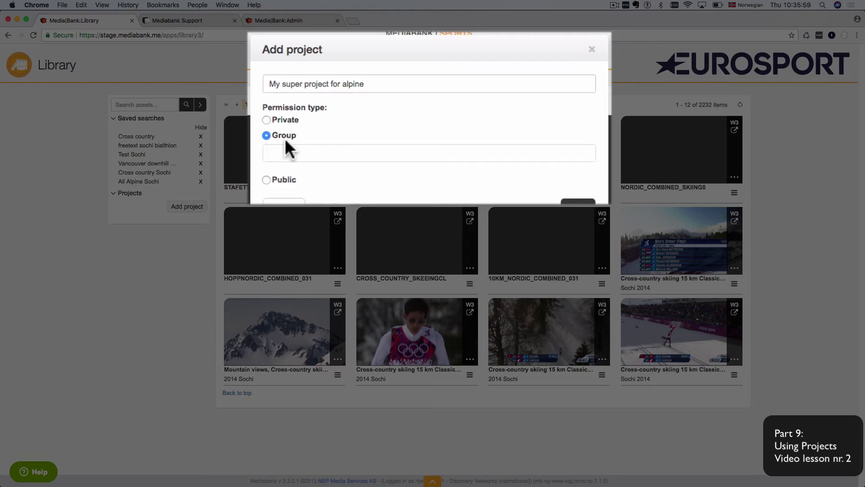
left_click(299, 146)
left_click(341, 119)
left_click(265, 179)
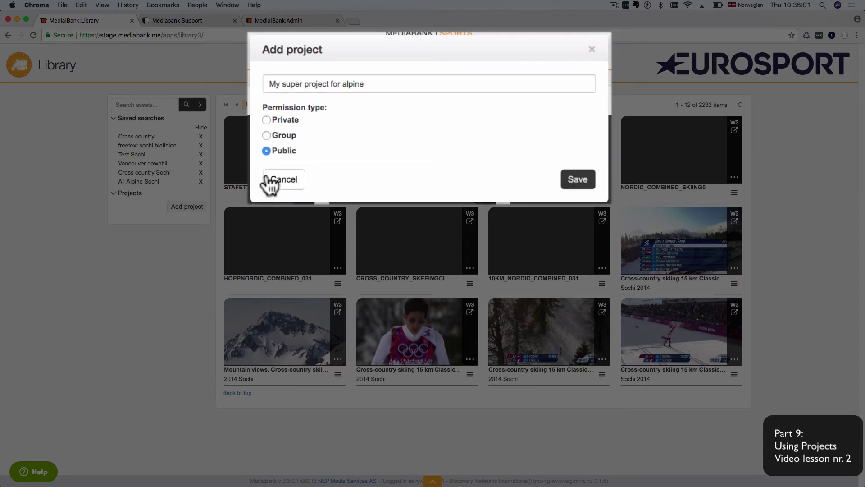
left_click(267, 119)
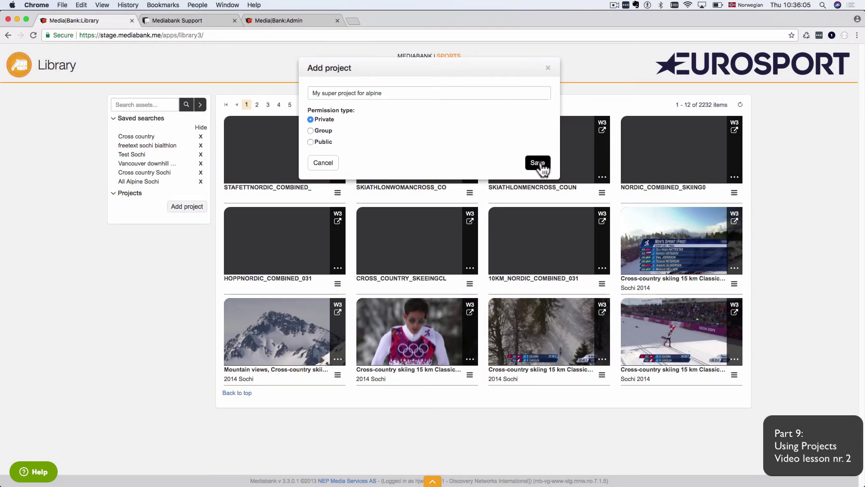
Step: Save the new private project, view its contents, and clear the project filter to return to all assets
left_click(541, 164)
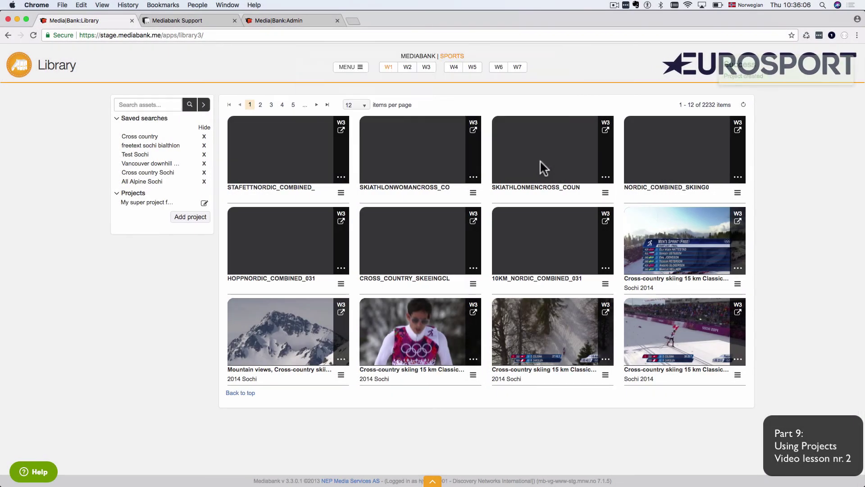
left_click(141, 204)
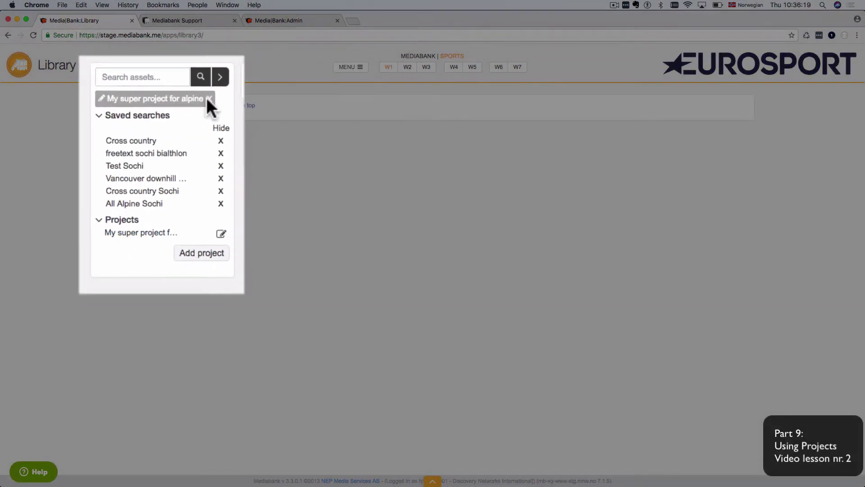
left_click(213, 91)
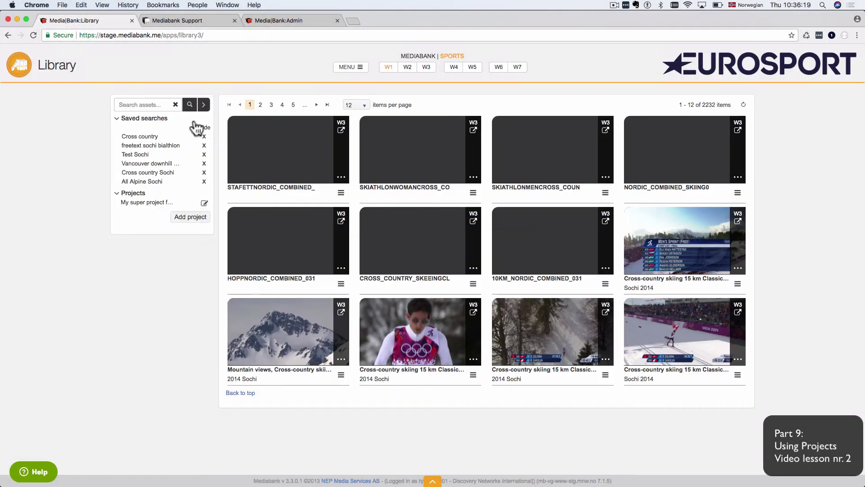
Step: Apply the Vancouver downhill alpine saved search and add the Alpine skiing assets Part 1, 3, 7 and 6 from its first two rows to My super project for alpine
left_click_drag(149, 172, 140, 209)
left_click(144, 163)
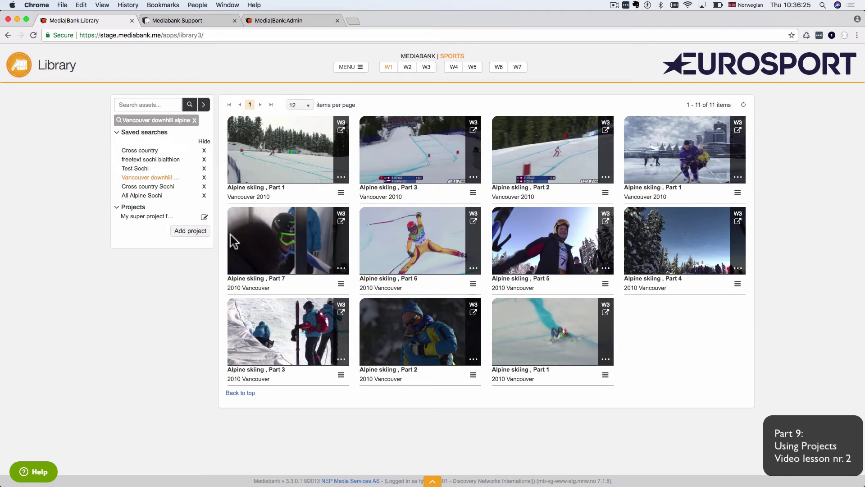
left_click_drag(276, 146, 438, 256)
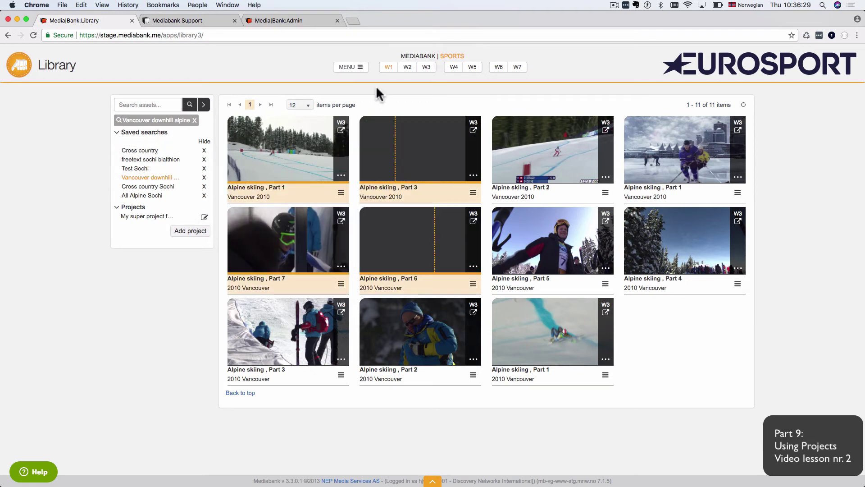
left_click(361, 66)
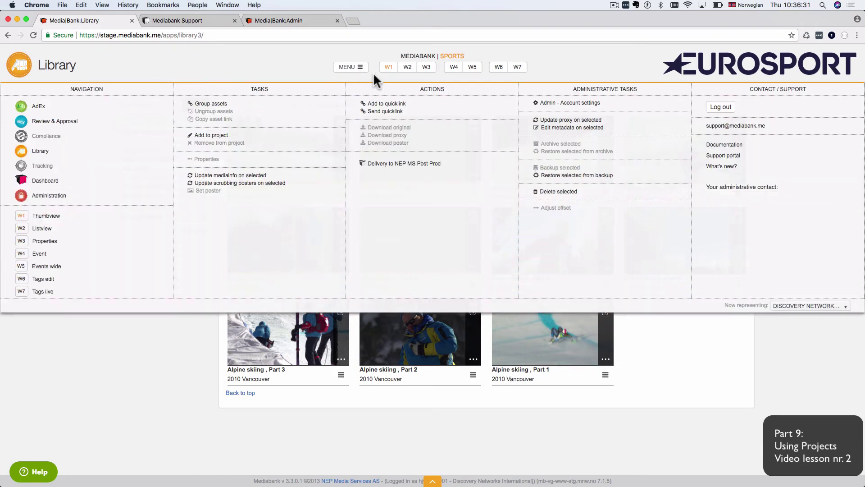
left_click(207, 136)
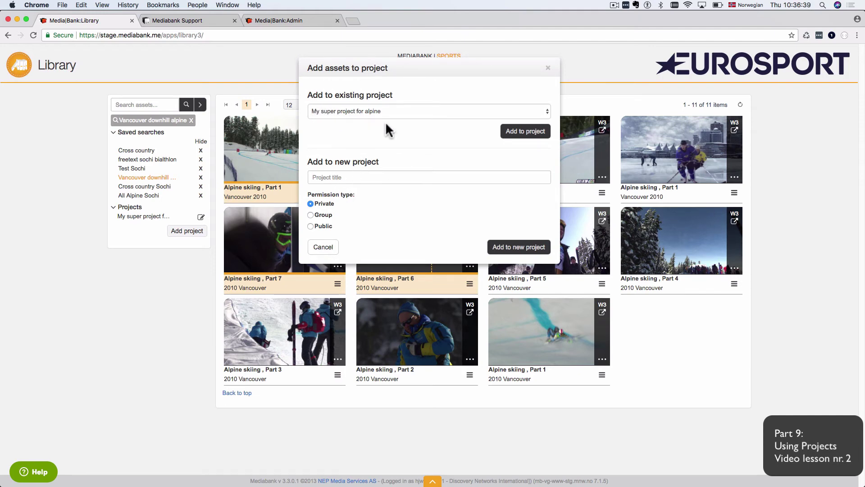
left_click(523, 132)
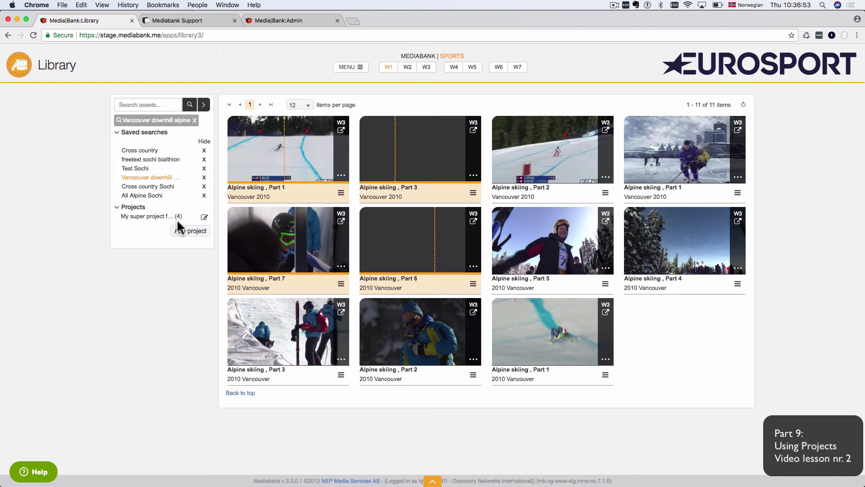
Step: View My super project for alpine, remove the Alpine skiing, Part 1 asset from it, and clear the project filter
left_click(146, 217)
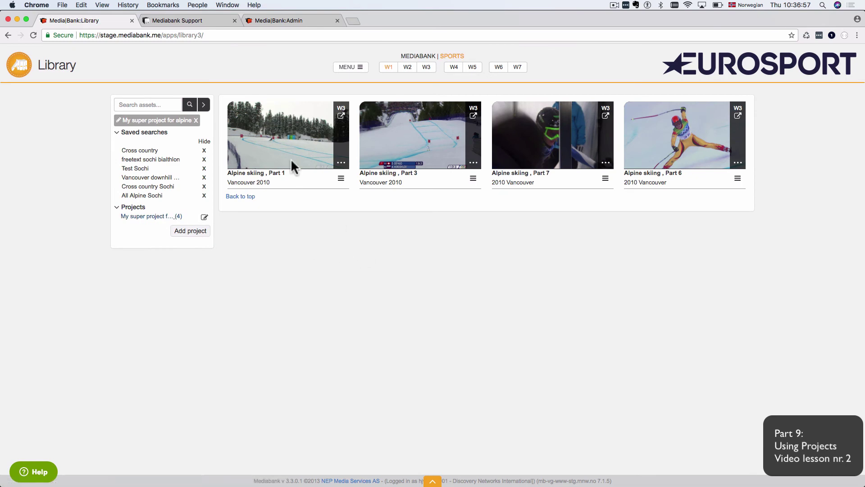
right_click(279, 146)
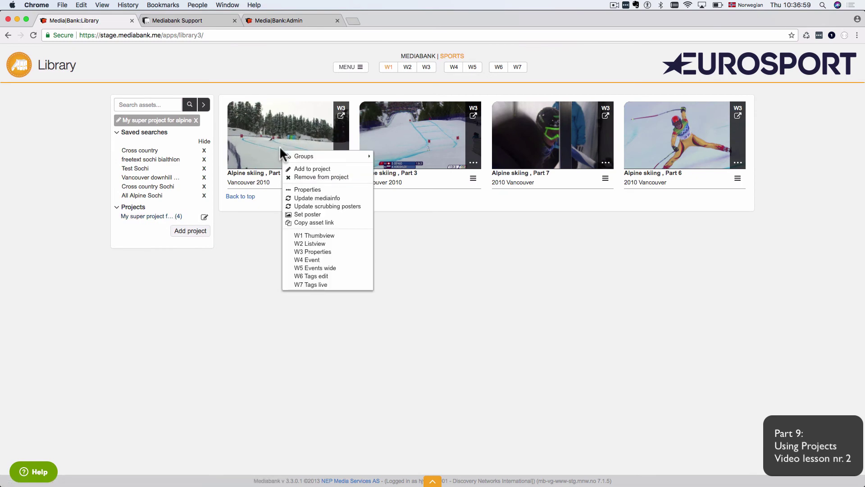
left_click(303, 177)
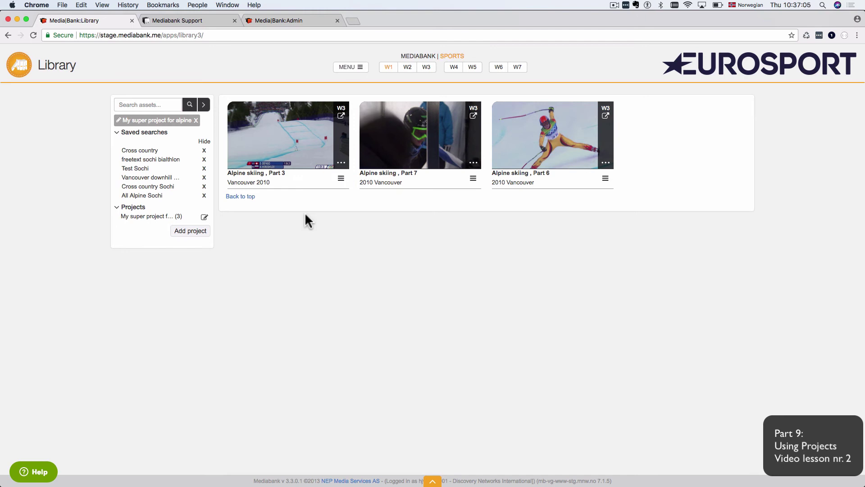
left_click(196, 120)
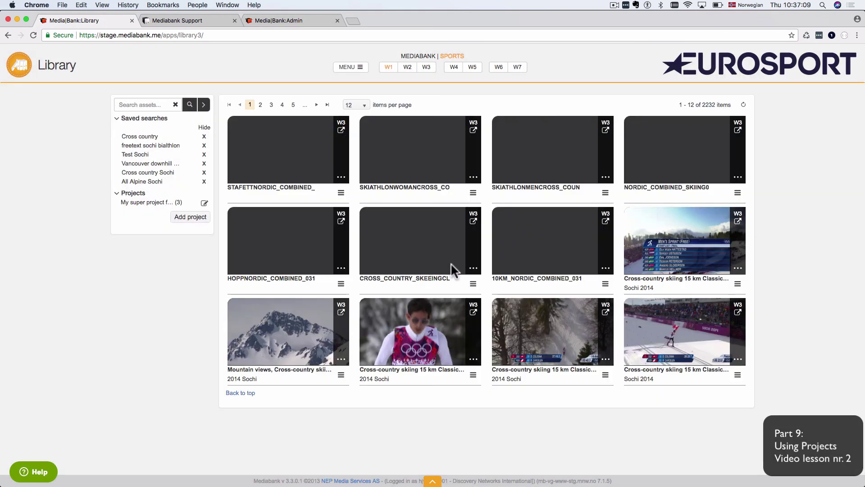
right_click(415, 308)
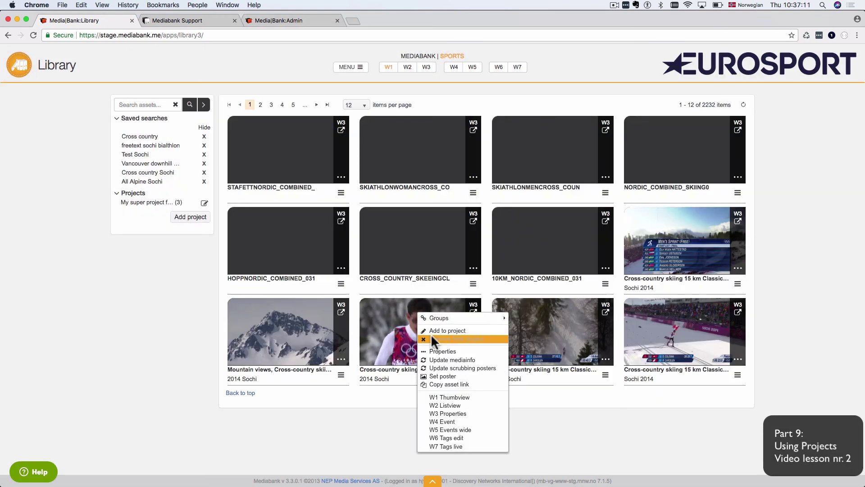
left_click(440, 331)
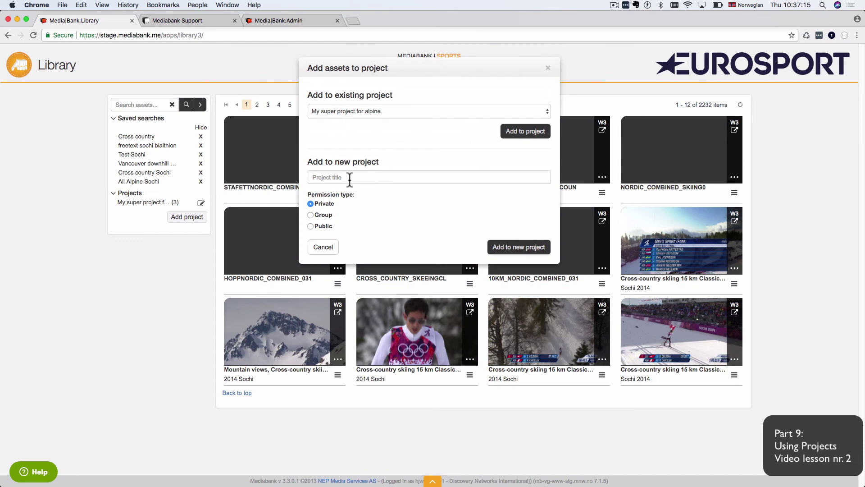
left_click(548, 68)
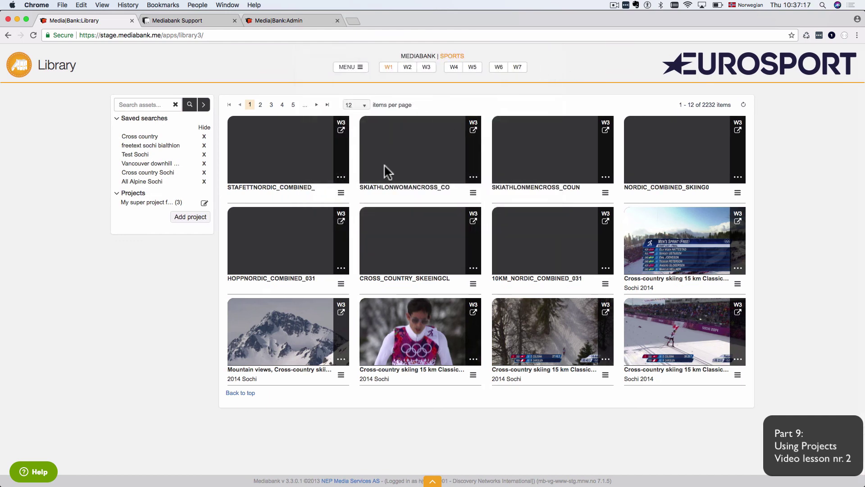